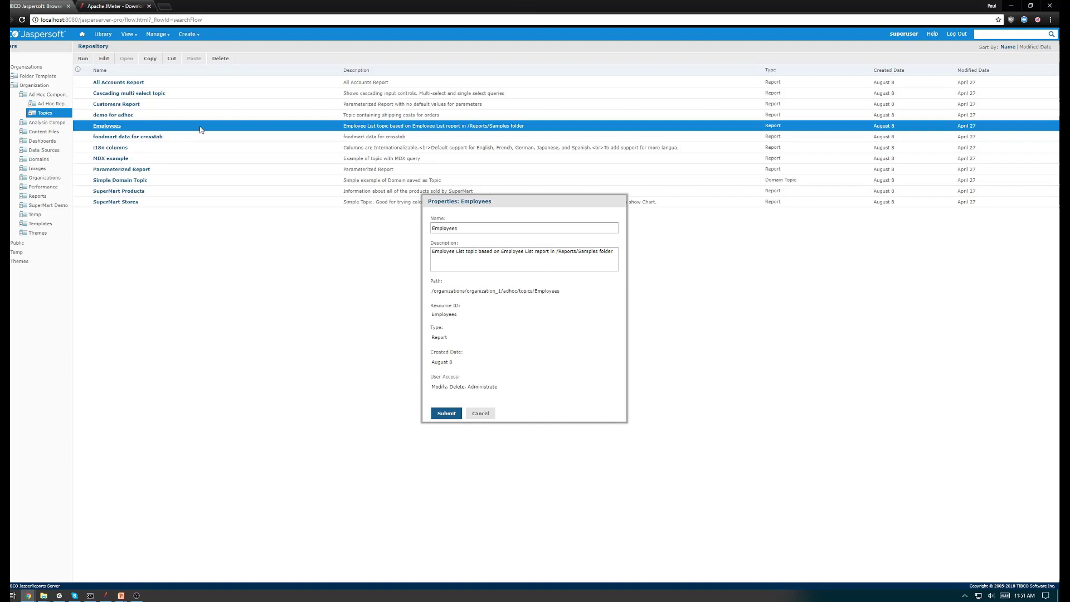
# Step: Switch to JMeter and examine the Thread Group's number of users, ramp-up period and loop count
pyautogui.click(106, 595)
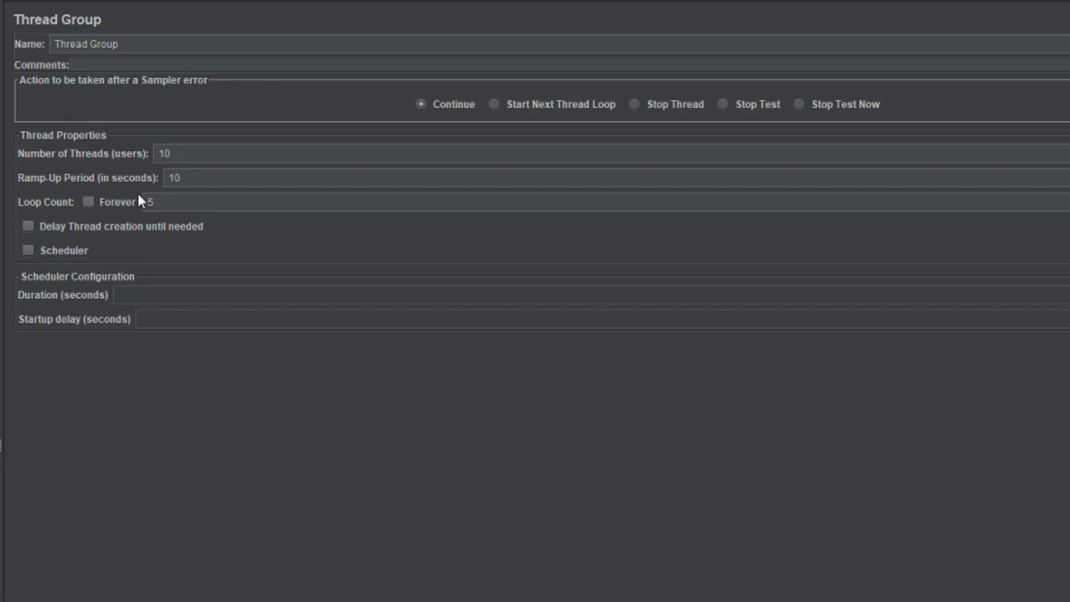
pyautogui.click(179, 154)
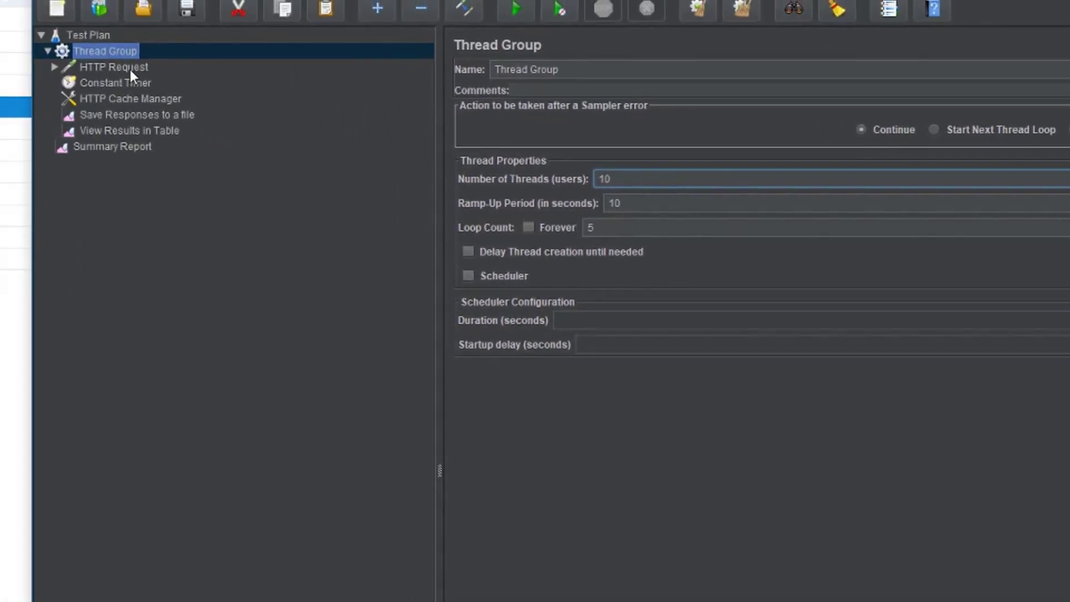
# Step: Look through the listeners and config elements that can be added to the Thread Group
pyautogui.click(131, 68)
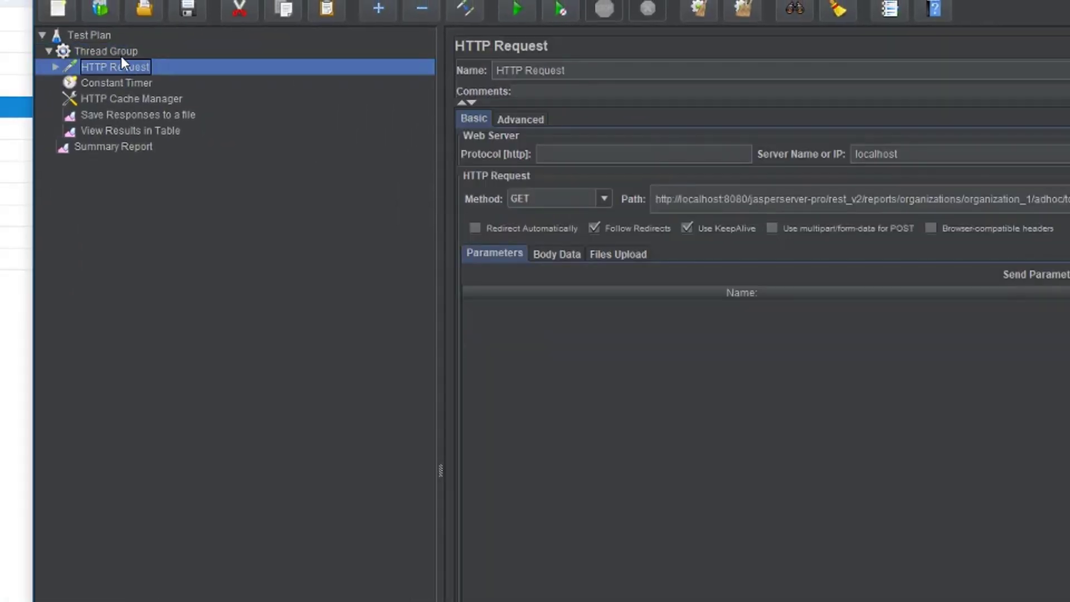
pyautogui.click(122, 55)
pyautogui.rightClick(122, 51)
pyautogui.moveTo(170, 62)
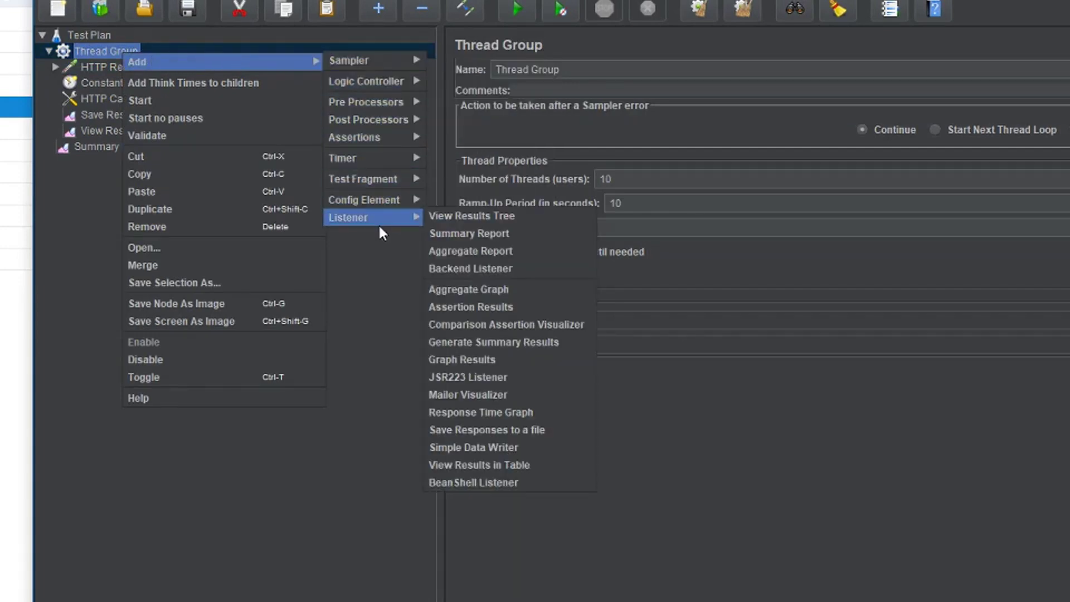
pyautogui.moveTo(397, 200)
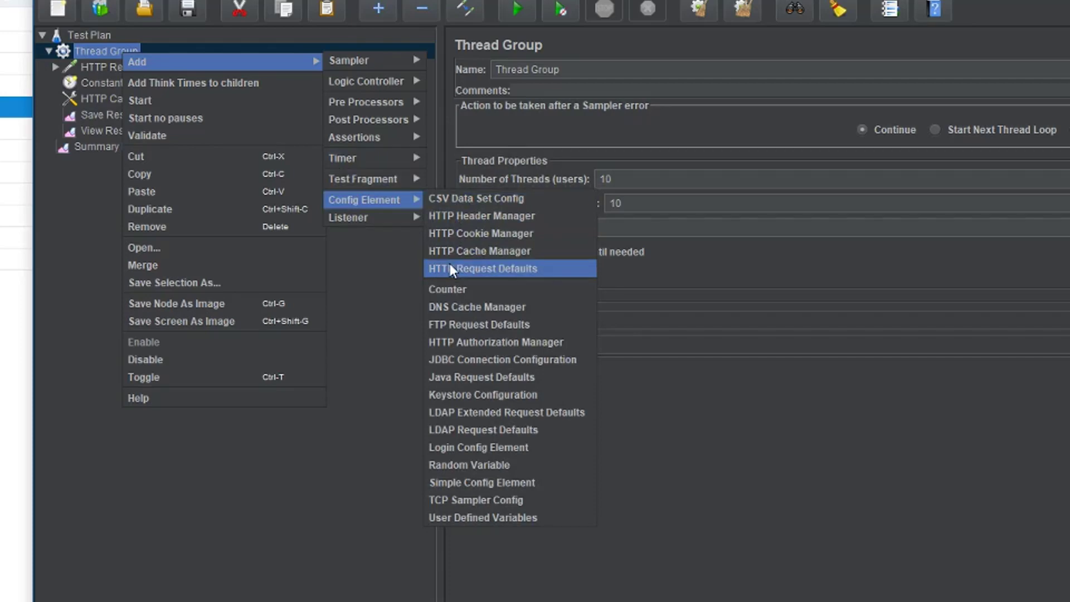
pyautogui.click(263, 491)
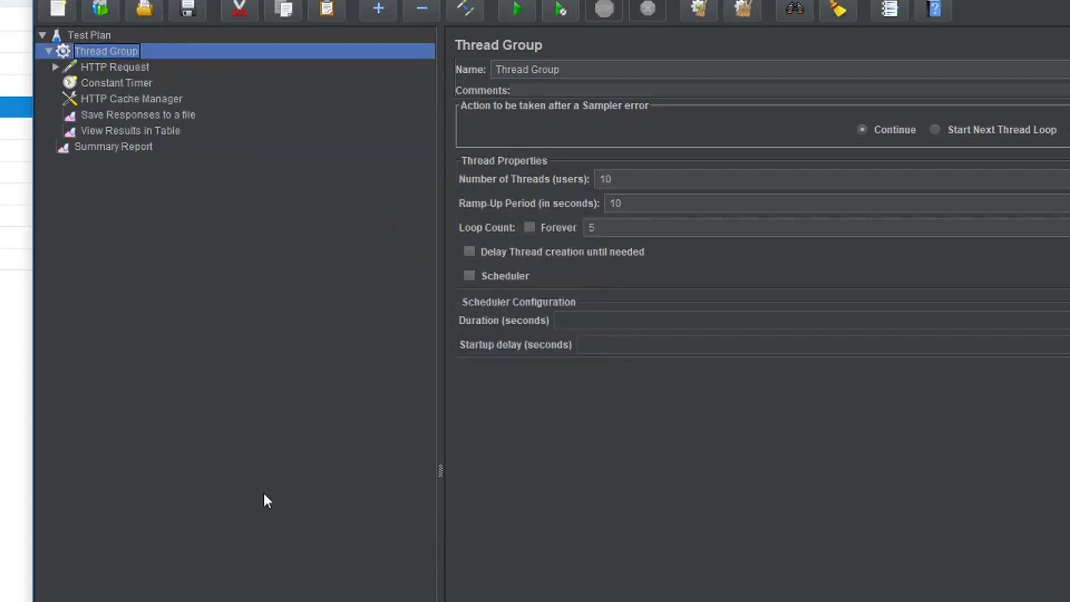
pyautogui.click(130, 67)
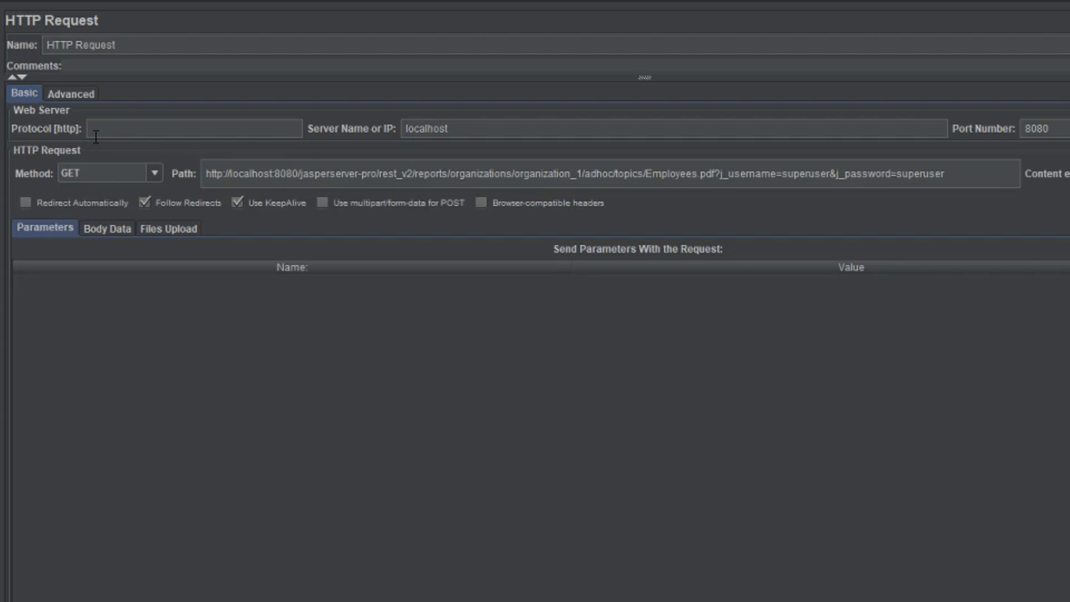
pyautogui.click(463, 127)
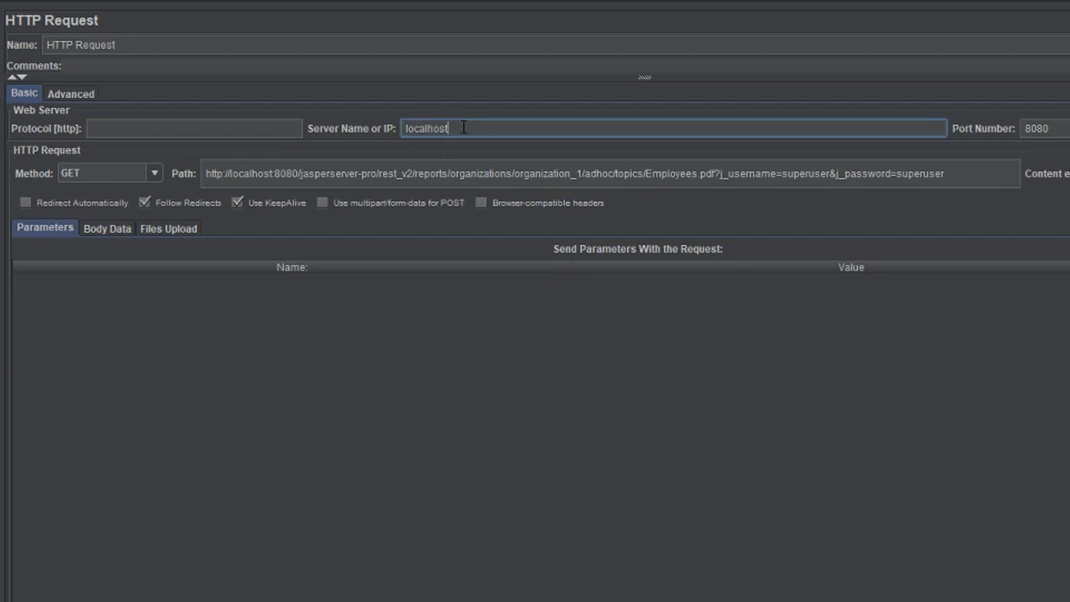
pyautogui.click(1062, 129)
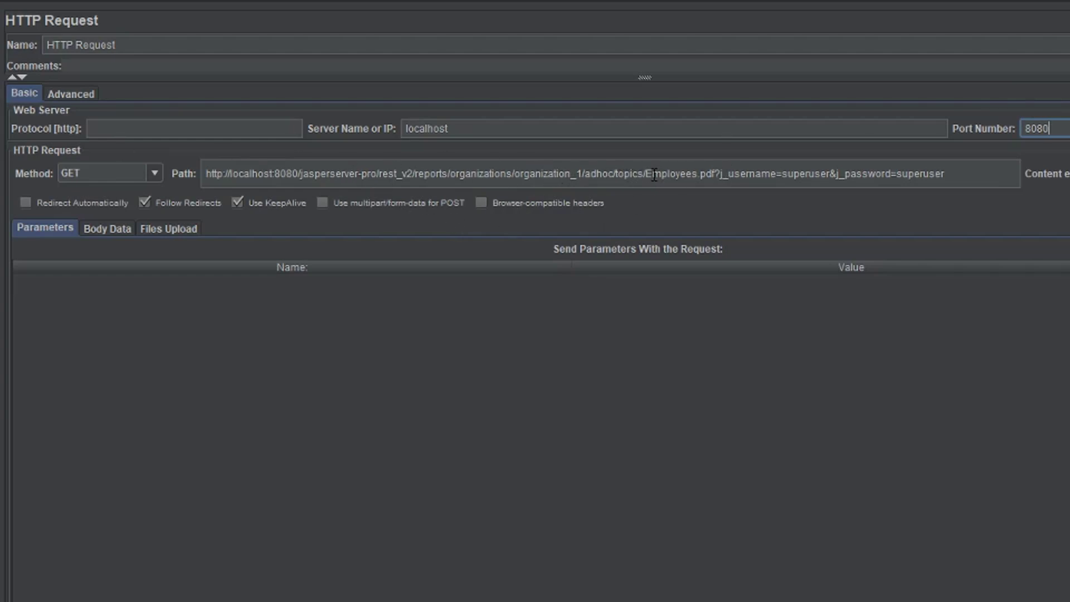
pyautogui.moveTo(715, 174); pyautogui.dragTo(952, 174)
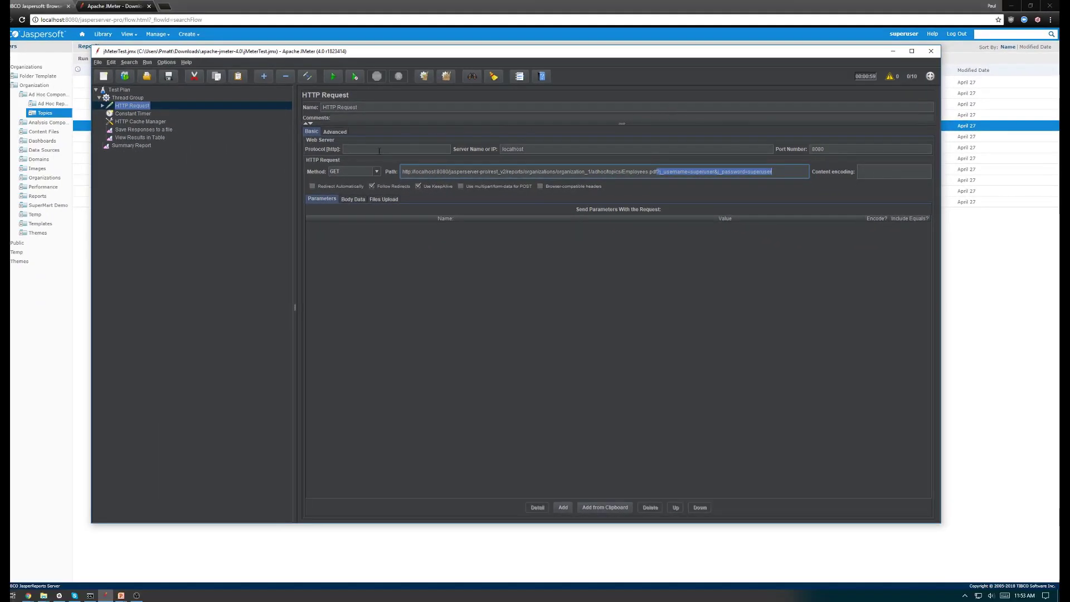
# Step: Switch to the Jaspersoft repository and look up the Employees report's path in its properties
pyautogui.click(29, 340)
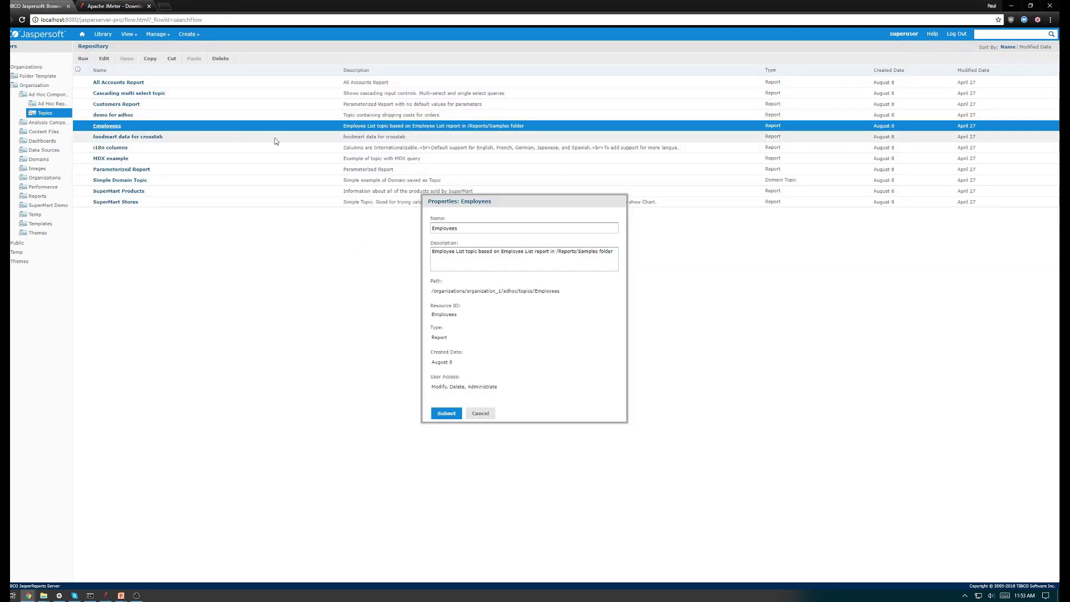
pyautogui.moveTo(432, 290); pyautogui.dragTo(560, 290)
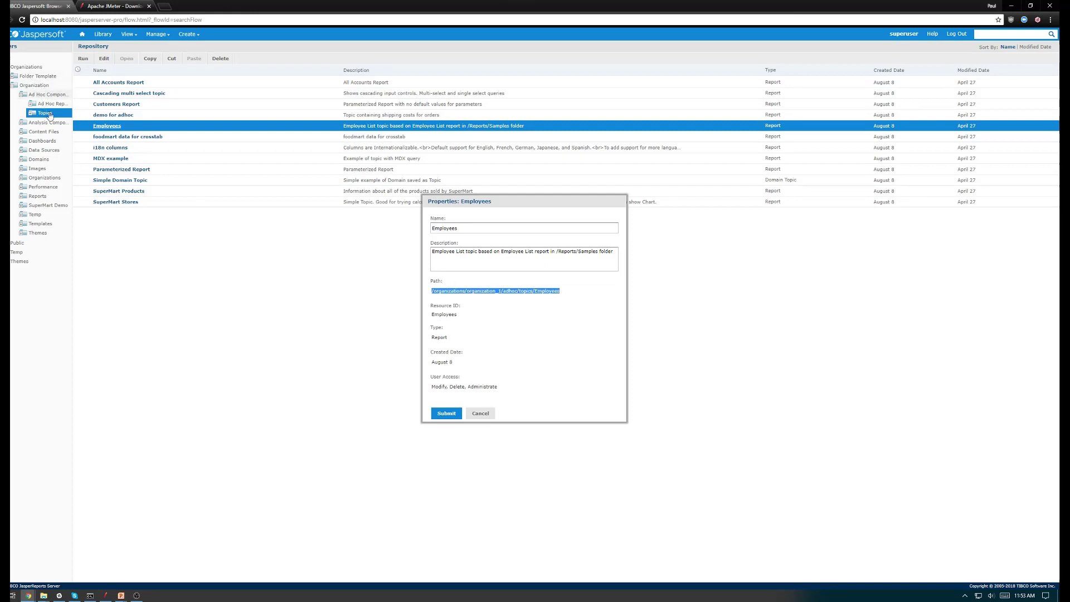
pyautogui.click(482, 412)
pyautogui.rightClick(176, 127)
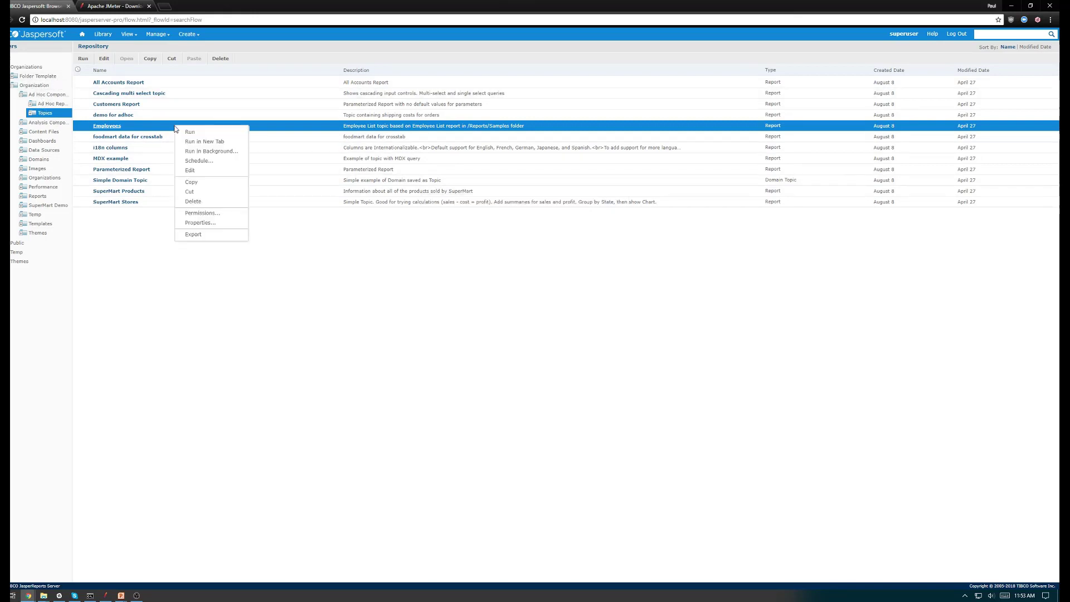
pyautogui.click(205, 223)
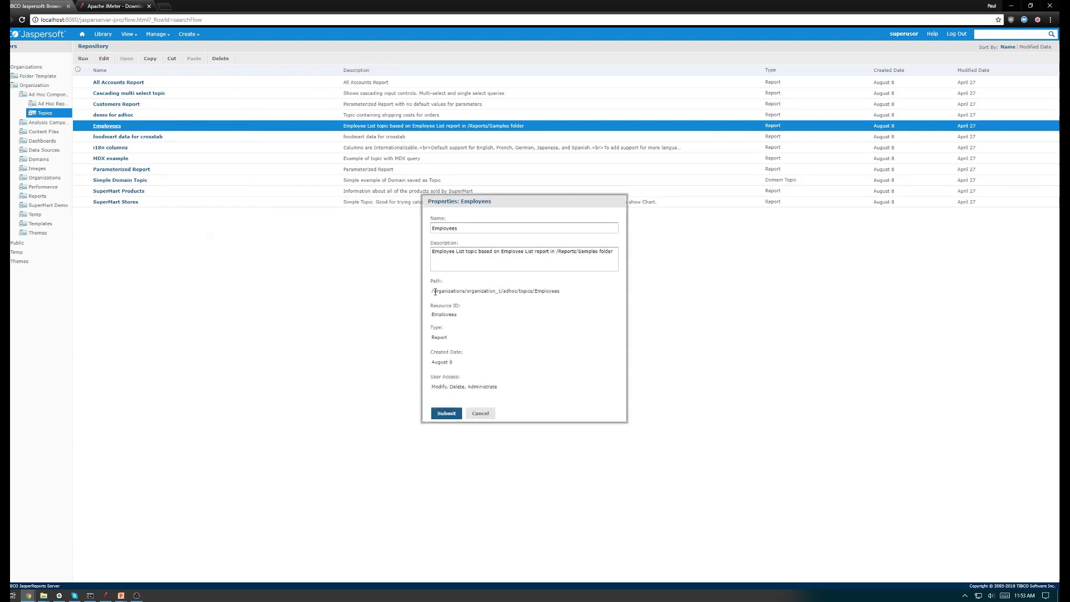
pyautogui.moveTo(433, 292); pyautogui.dragTo(561, 291)
pyautogui.click(510, 293)
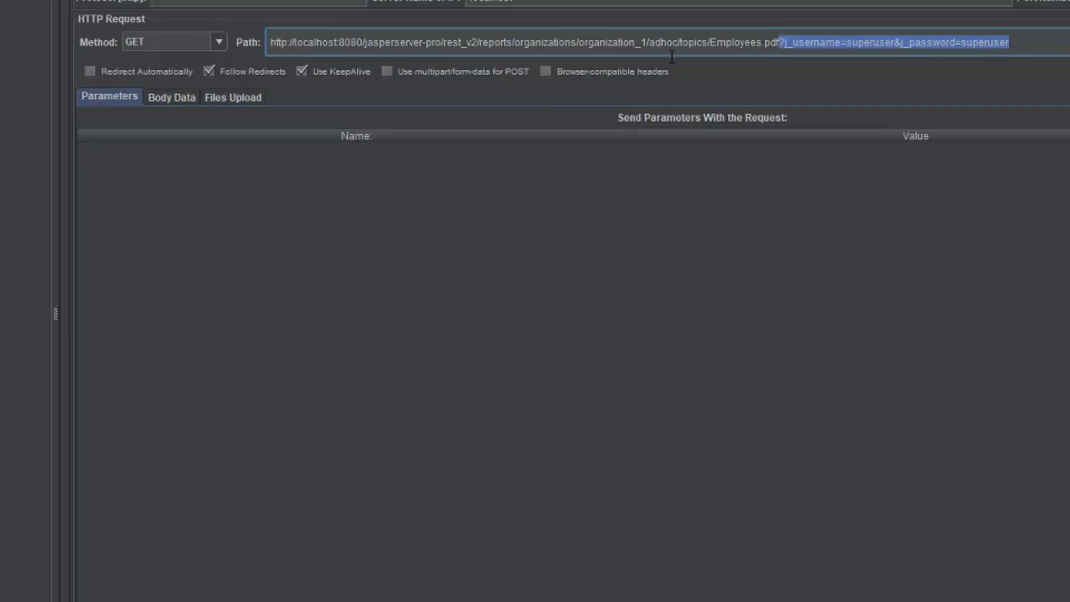
# Step: Return to JMeter and examine the report location portion of the HTTP Request's path
pyautogui.click(750, 45)
pyautogui.moveTo(759, 44); pyautogui.dragTo(481, 48)
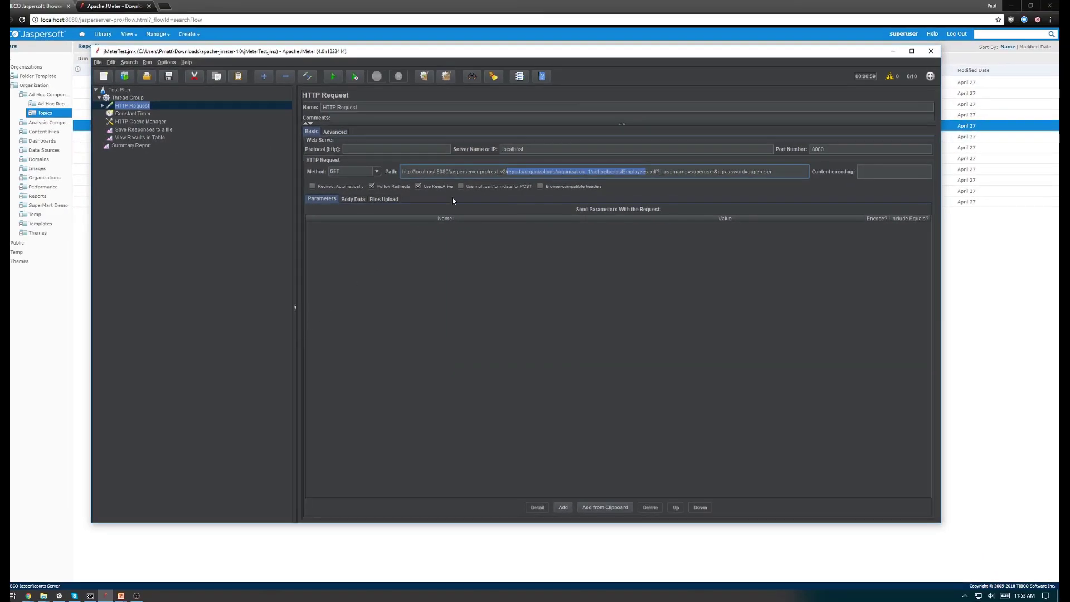
pyautogui.click(438, 171)
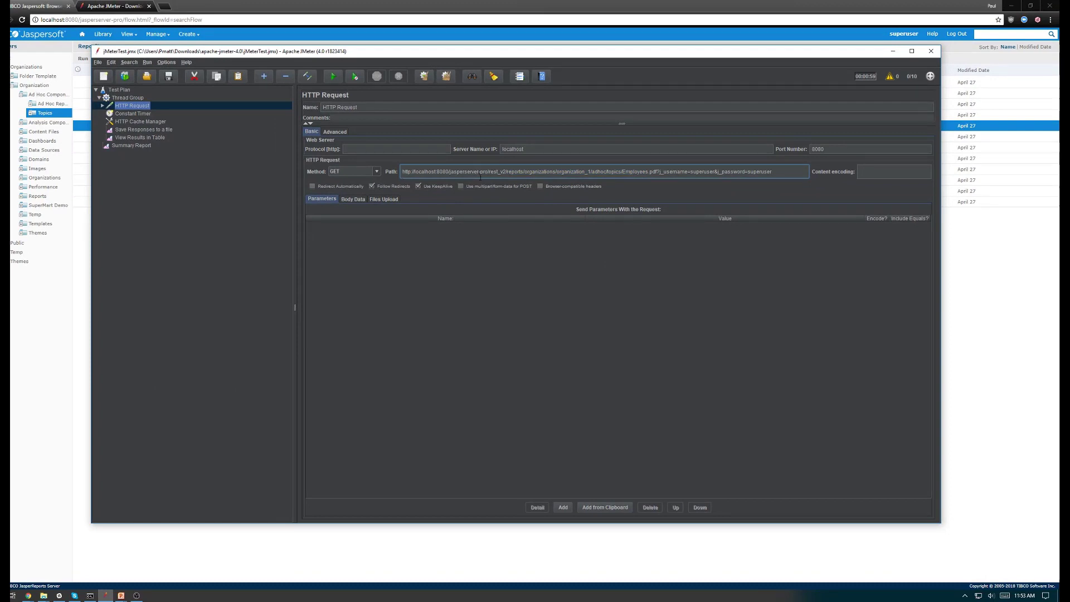
# Step: Recheck the Employees report's properties in Jaspersoft and compare them with the HTTP Request path in JMeter, including its rest_v2 part
pyautogui.click(39, 372)
pyautogui.rightClick(188, 128)
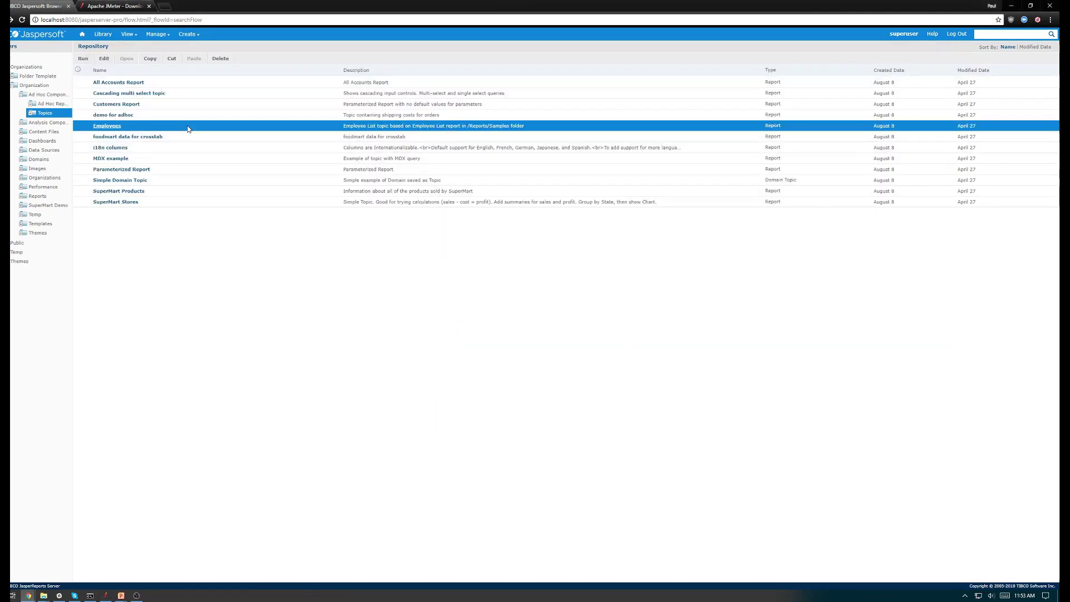
pyautogui.click(213, 223)
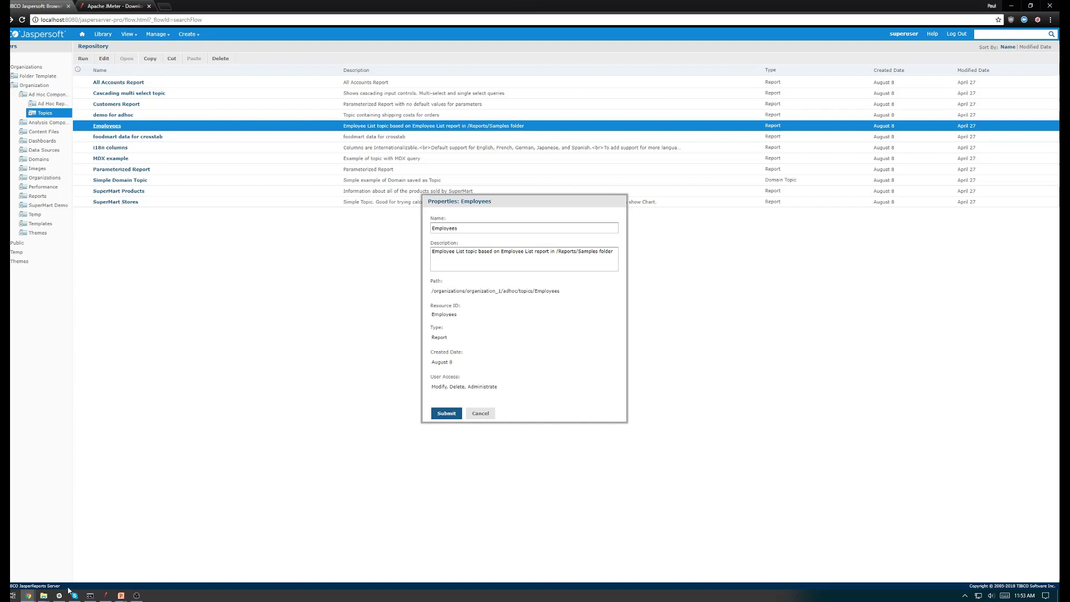
pyautogui.click(103, 595)
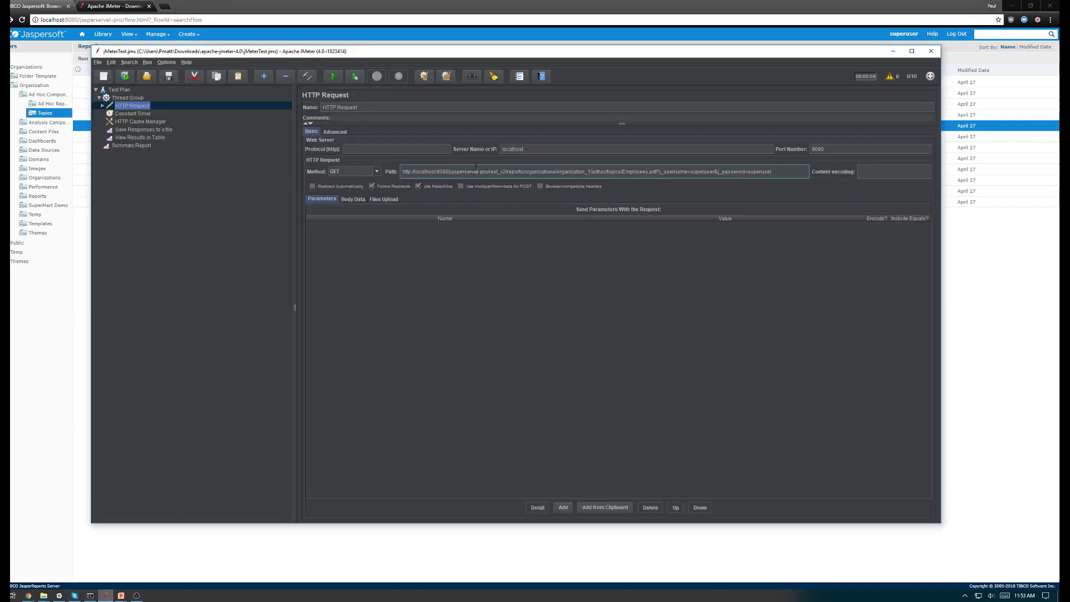
pyautogui.moveTo(490, 172); pyautogui.dragTo(508, 172)
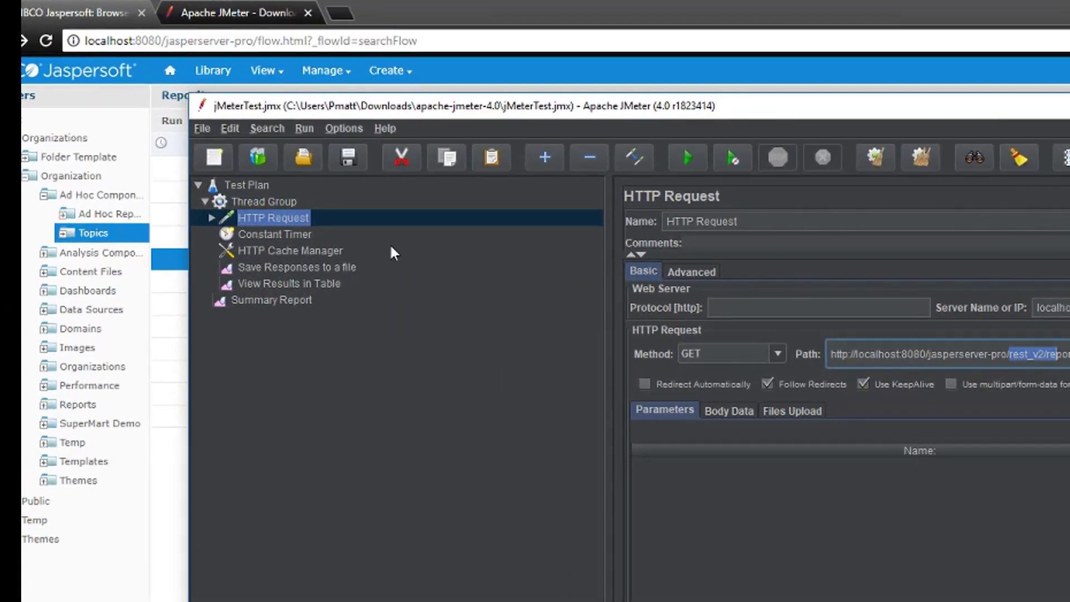
# Step: Look up the Save Responses to a file option among the listeners available for the Thread Group
pyautogui.click(328, 267)
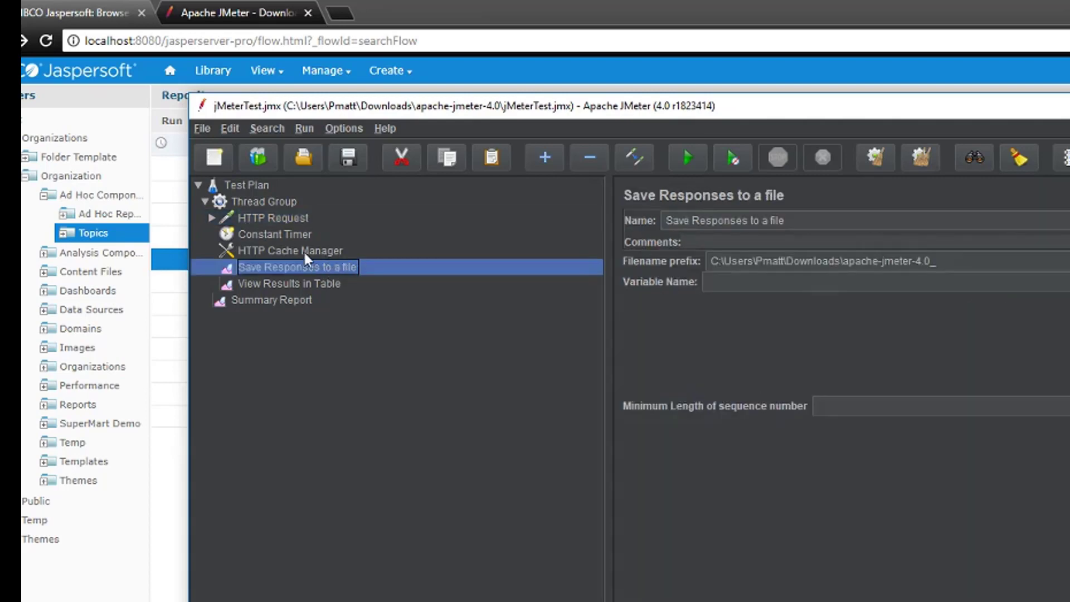
pyautogui.click(279, 202)
pyautogui.rightClick(279, 202)
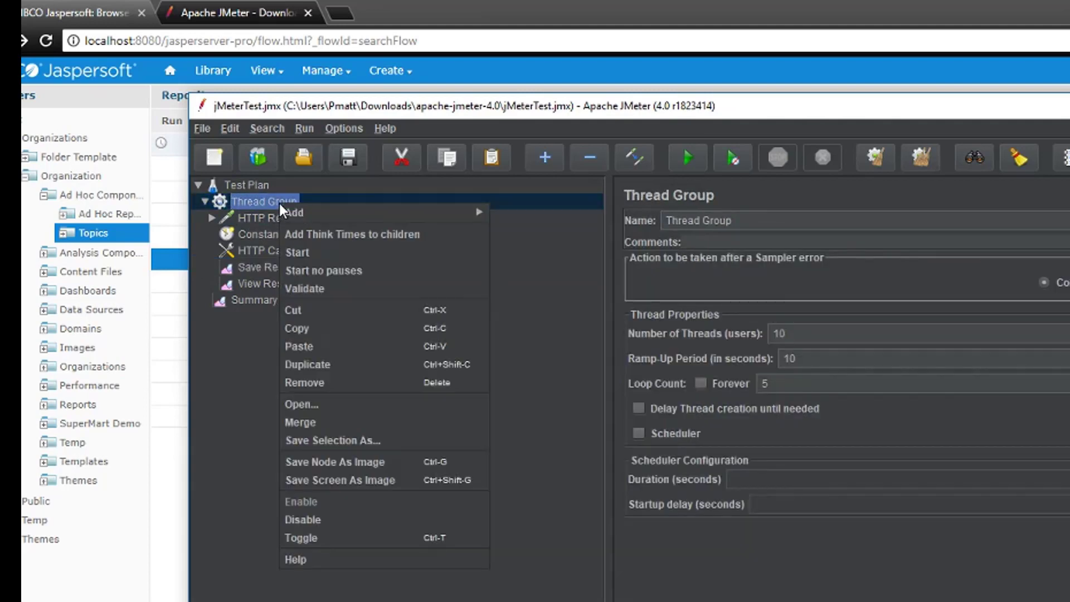
pyautogui.moveTo(296, 214)
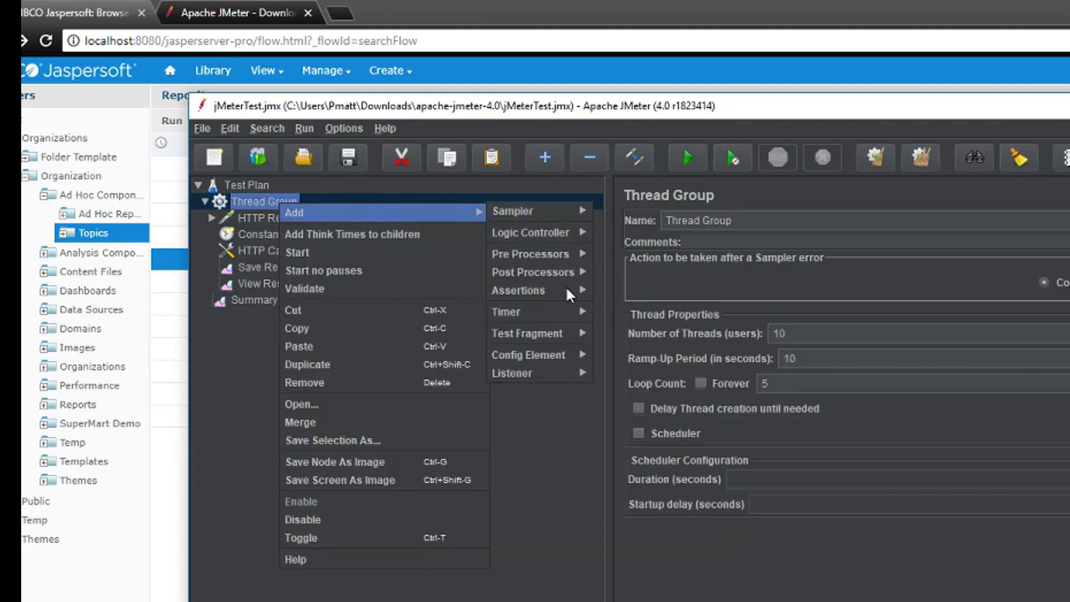
pyautogui.moveTo(560, 370)
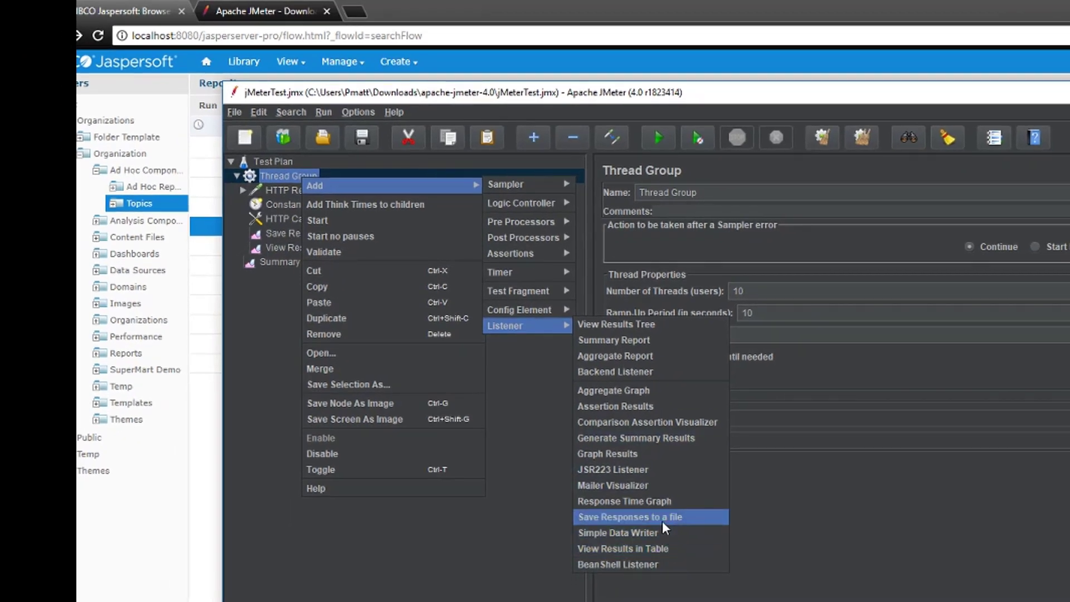
pyautogui.click(500, 549)
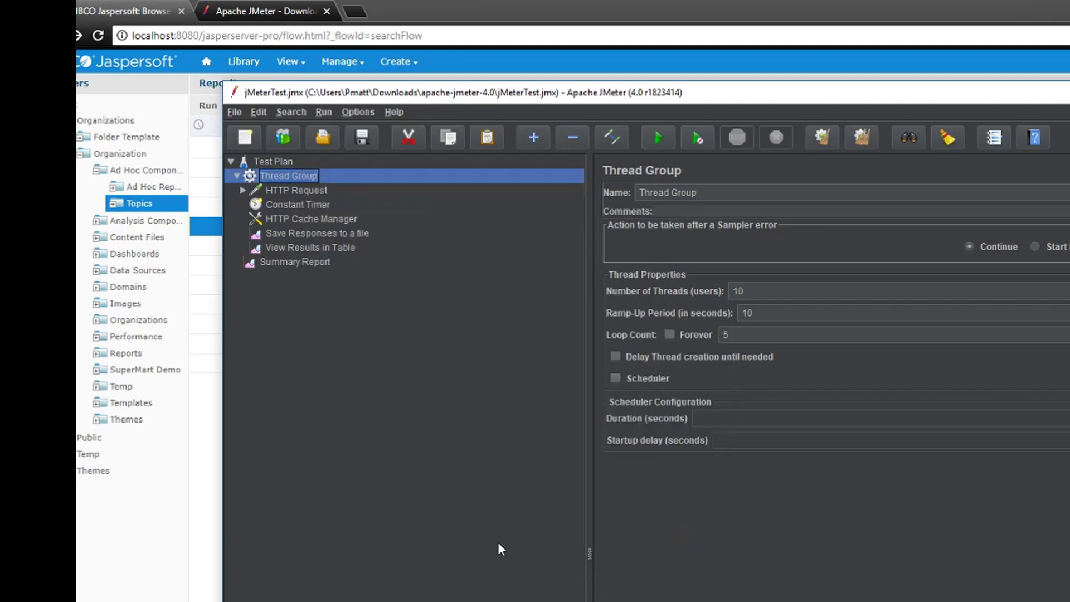
# Step: Examine the filename prefix and save options of the Save Responses to a file listener
pyautogui.click(322, 233)
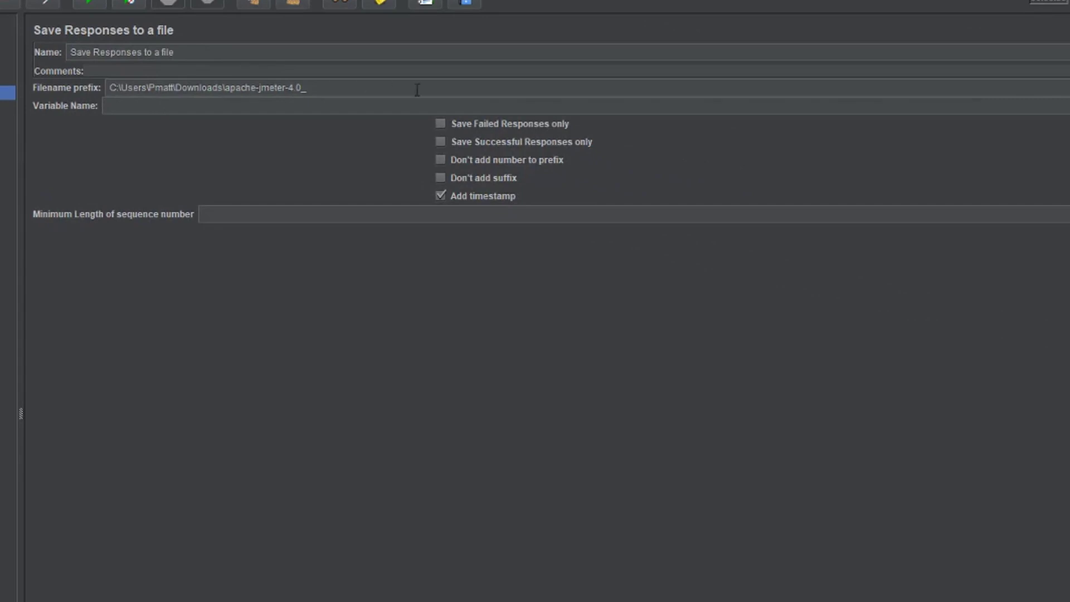
pyautogui.click(369, 88)
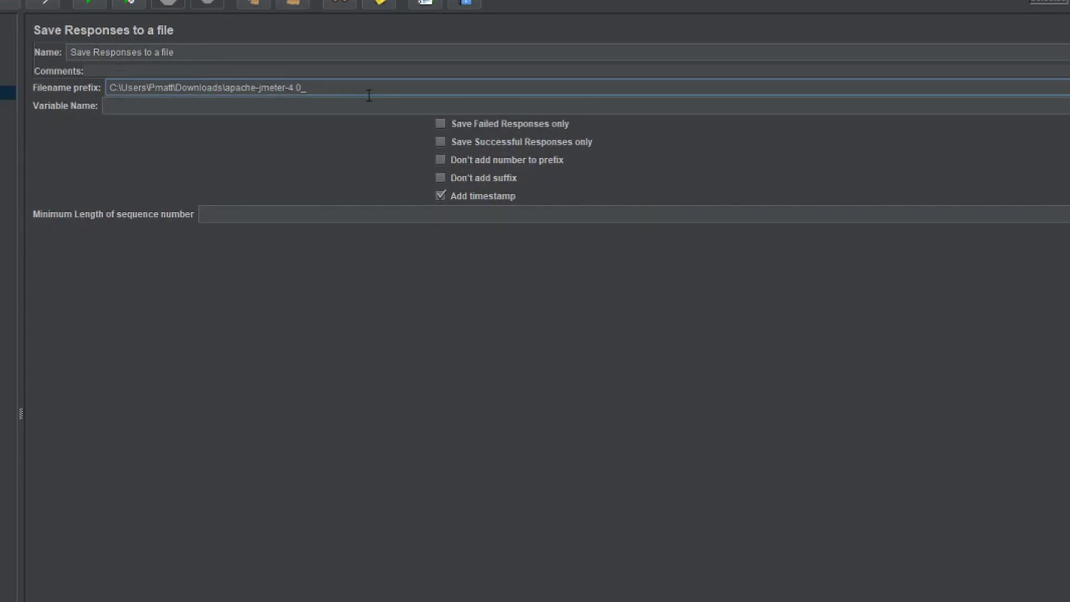
# Step: Examine the View Results in Table and Summary Report listeners, including their results file settings
pyautogui.click(8, 107)
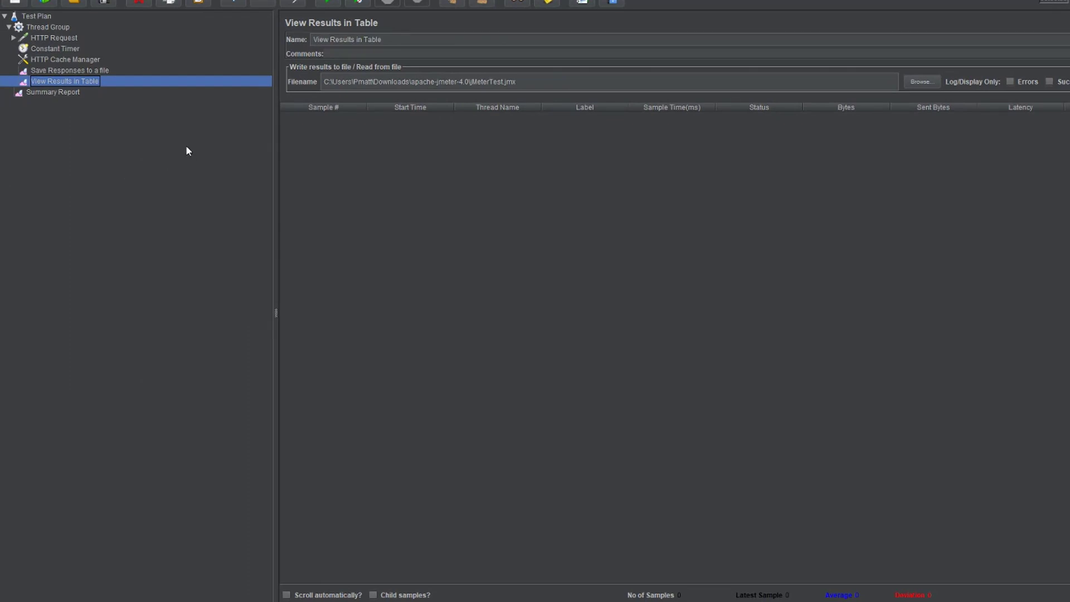
pyautogui.click(68, 94)
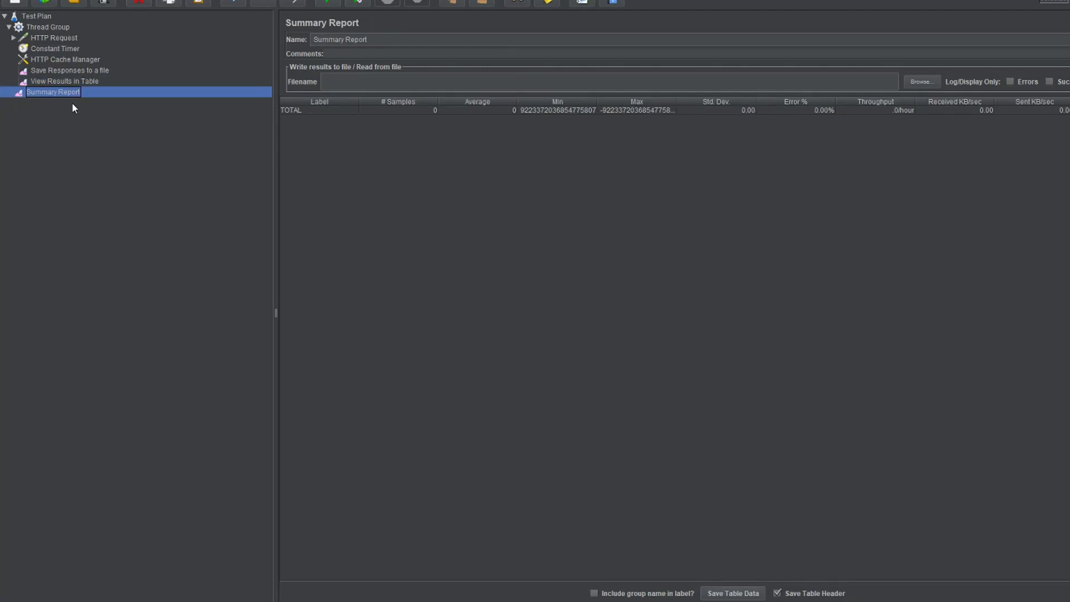
pyautogui.click(83, 81)
pyautogui.click(56, 92)
pyautogui.click(74, 84)
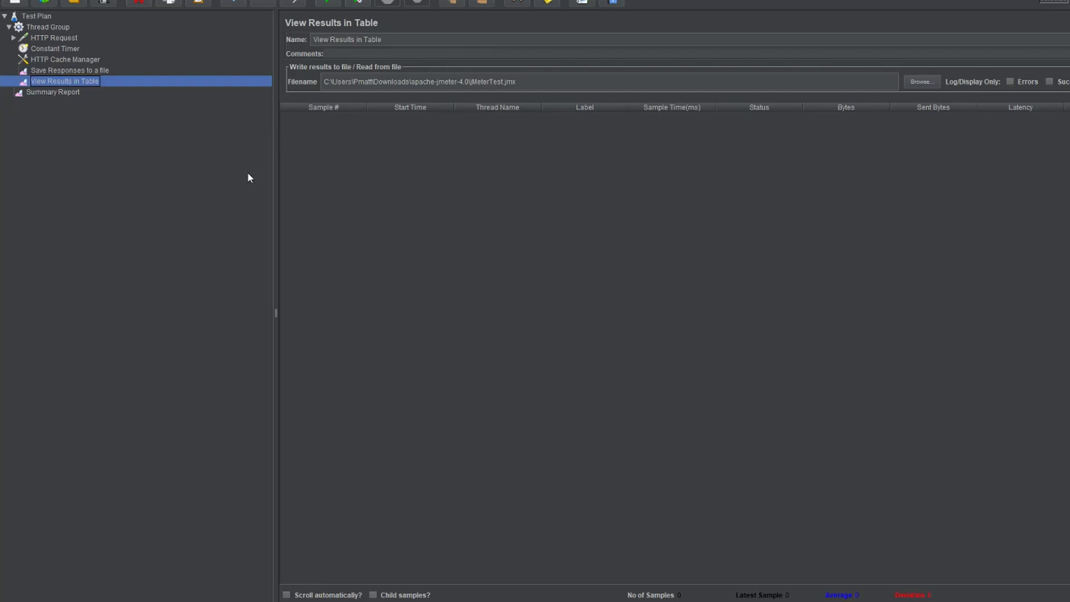
# Step: Start the load test from the test plan, overwriting the existing jMeterTest.jmx results file
pyautogui.click(61, 39)
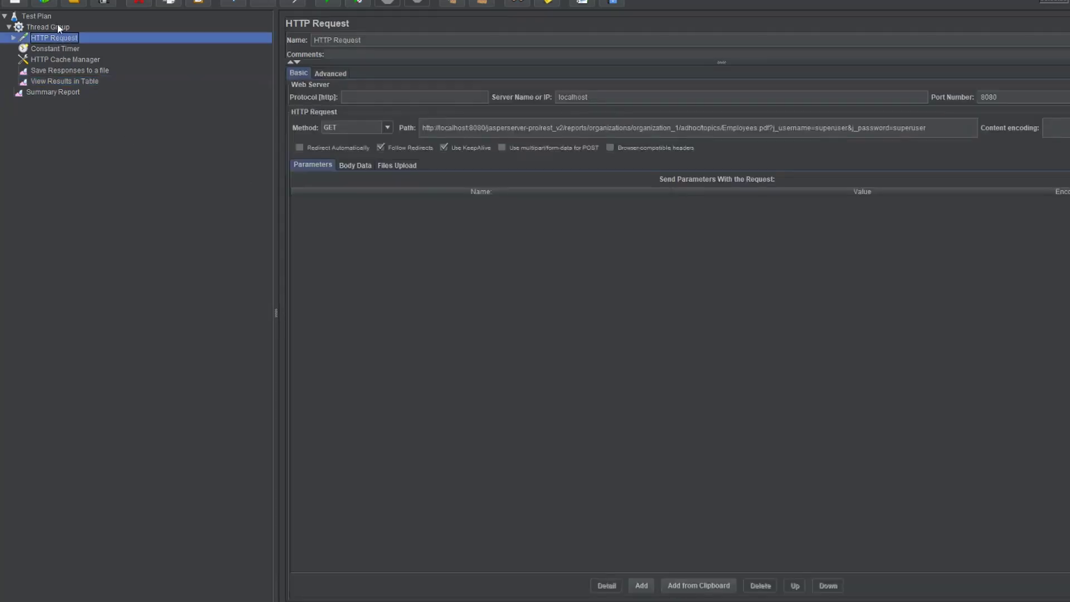
pyautogui.click(59, 28)
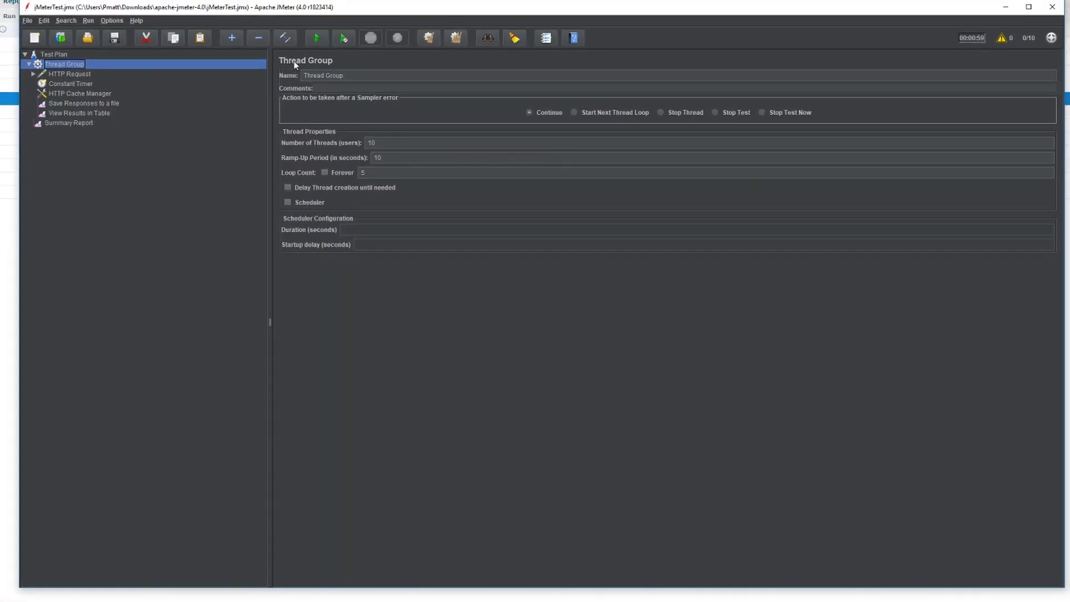
pyautogui.click(312, 38)
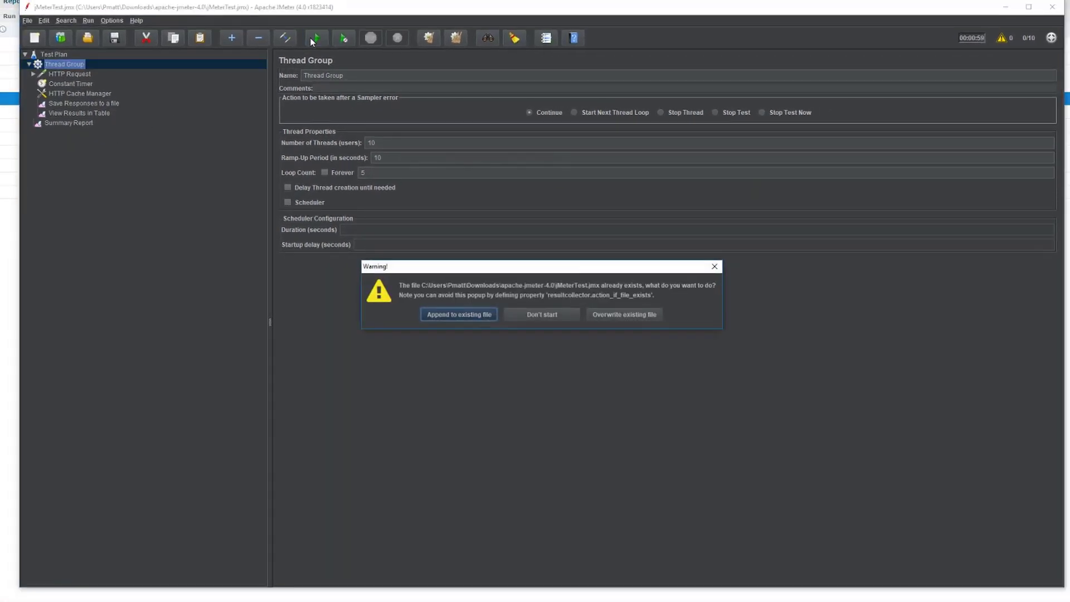
pyautogui.click(599, 313)
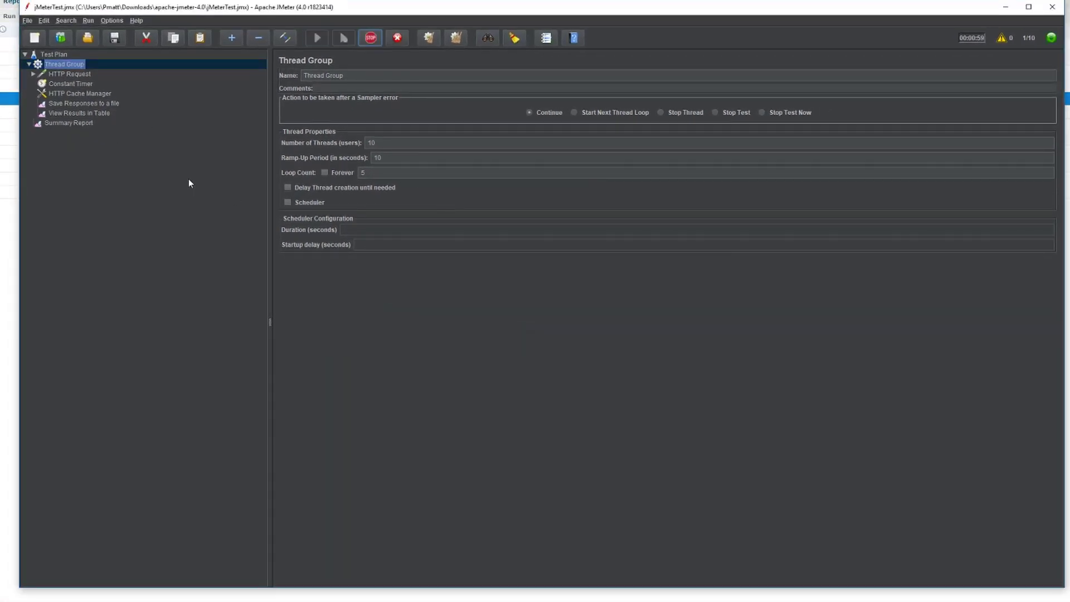
# Step: Examine the completed run's samples in View Results in Table and its statistics in the Summary Report
pyautogui.click(98, 113)
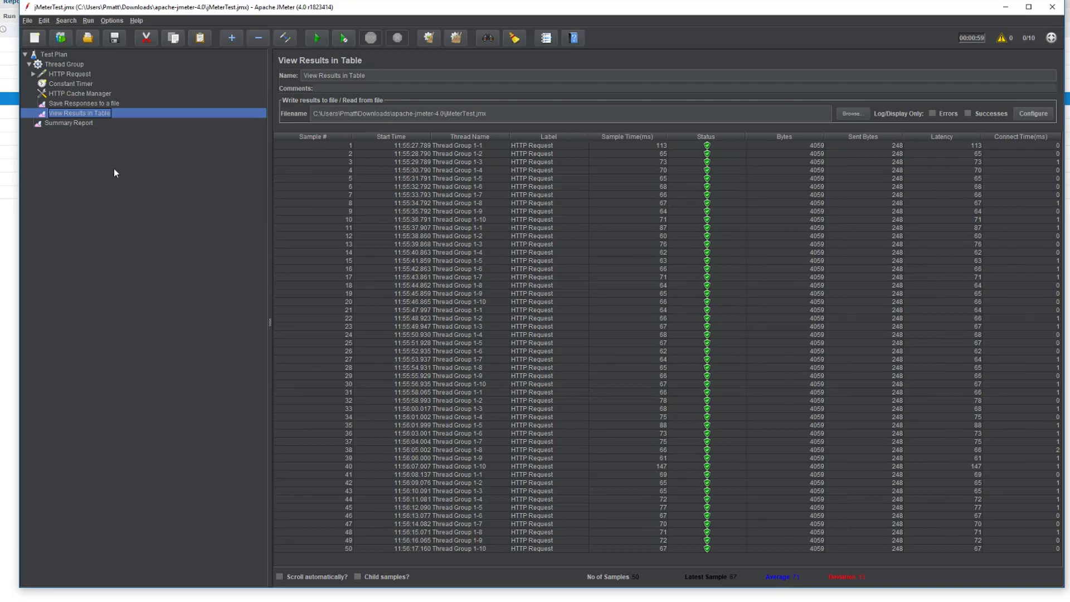
pyautogui.click(69, 124)
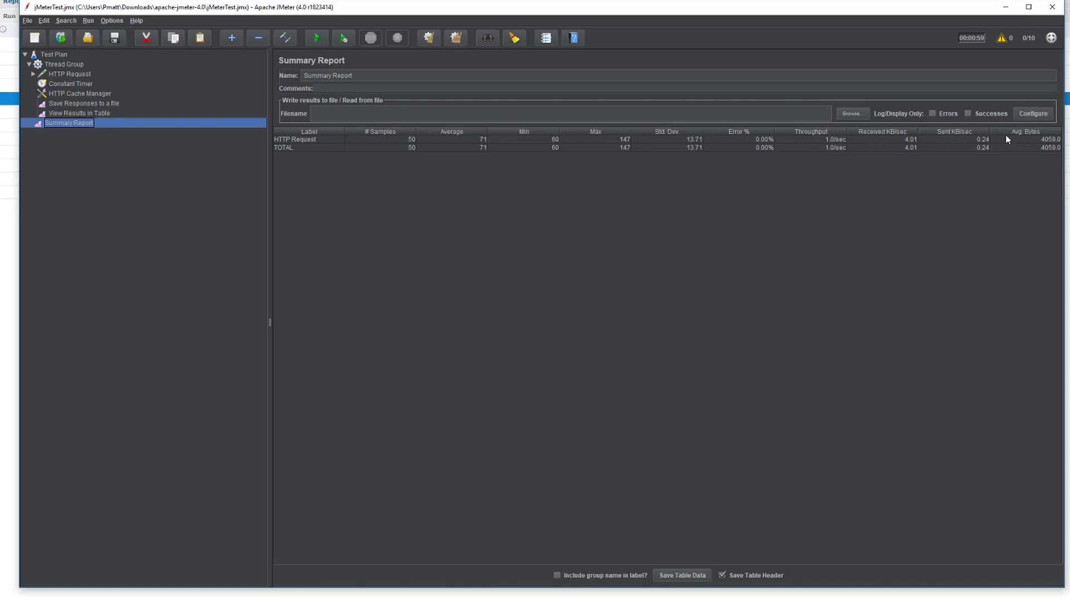
pyautogui.click(105, 114)
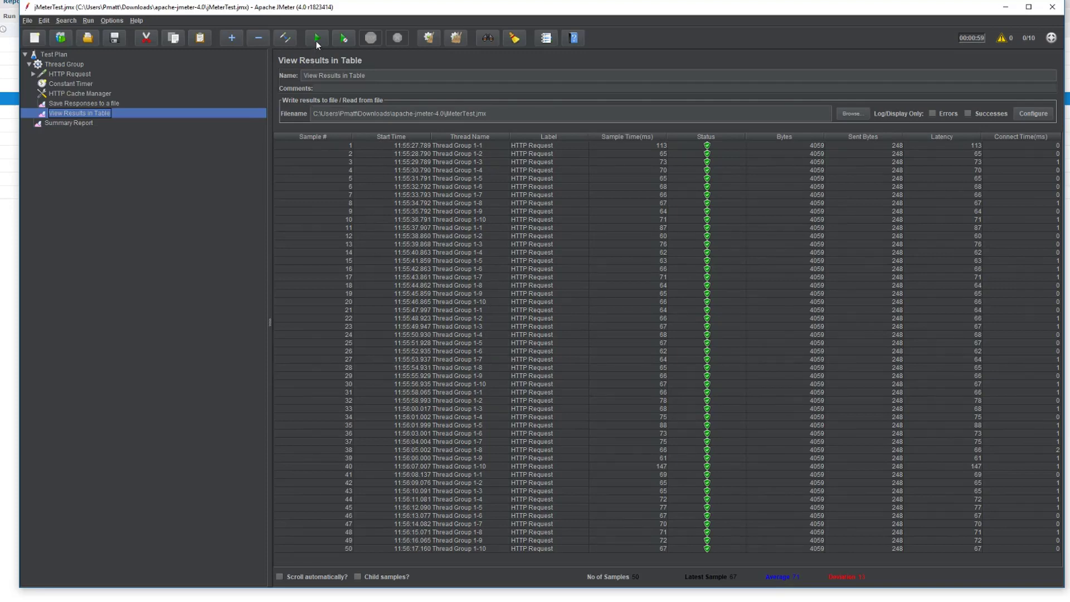
# Step: Clear all previous test results, and set the Thread Group to 20 threads with a loop count of 10
pyautogui.click(455, 38)
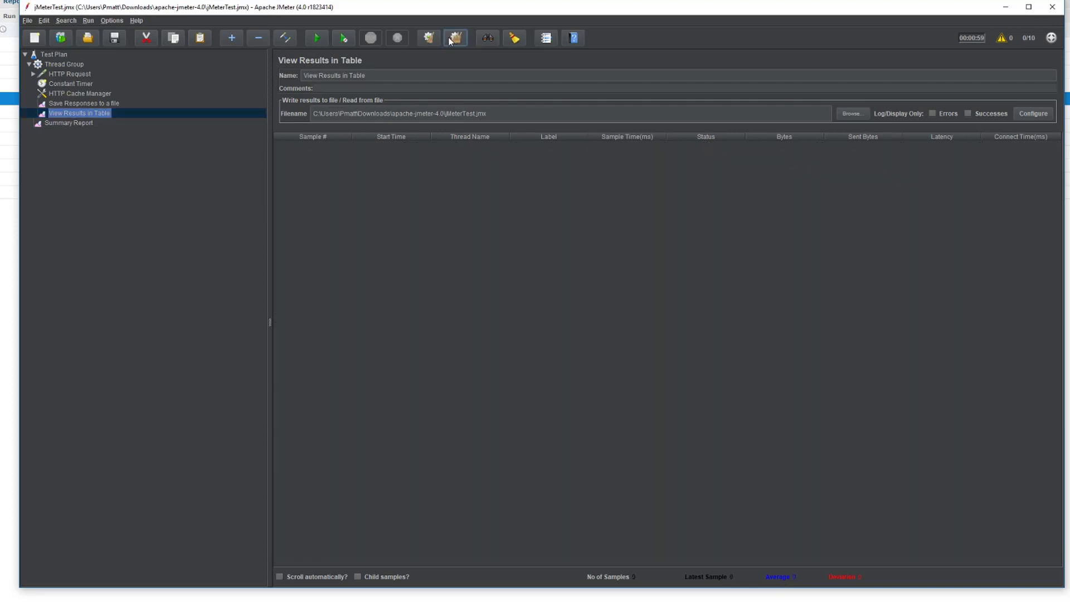
pyautogui.click(69, 74)
pyautogui.click(69, 65)
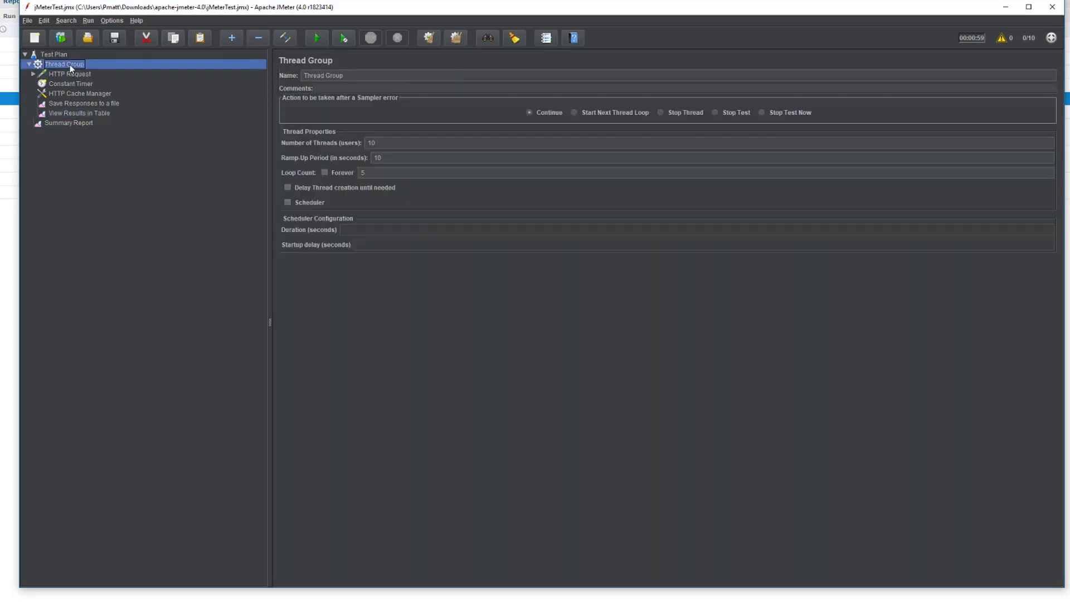
pyautogui.click(387, 144)
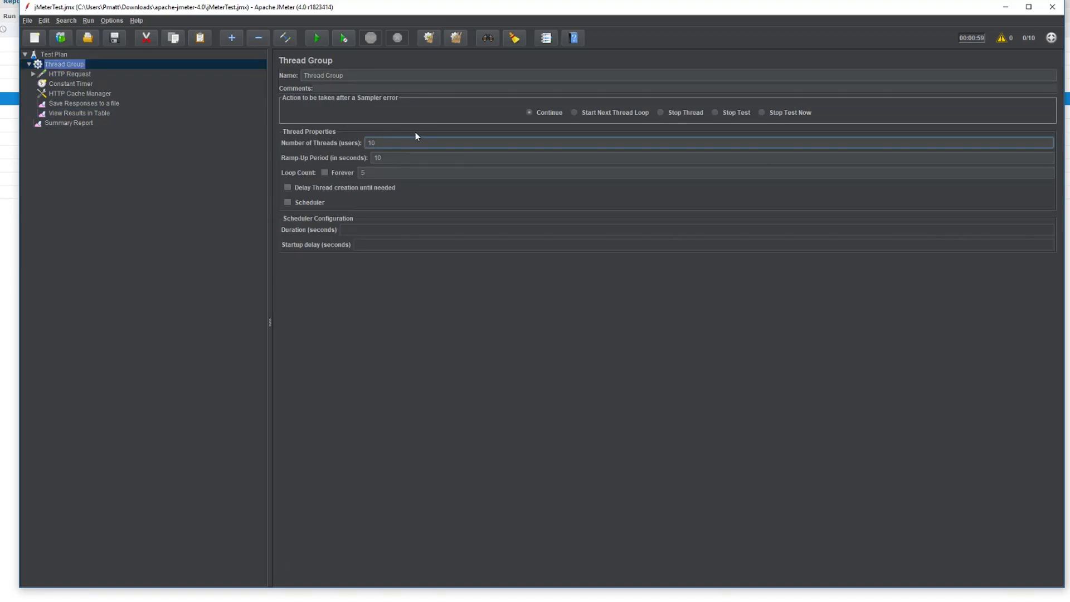
pyautogui.press('BackSpace')
pyautogui.press('BackSpace')
pyautogui.write('20')
pyautogui.click(371, 172)
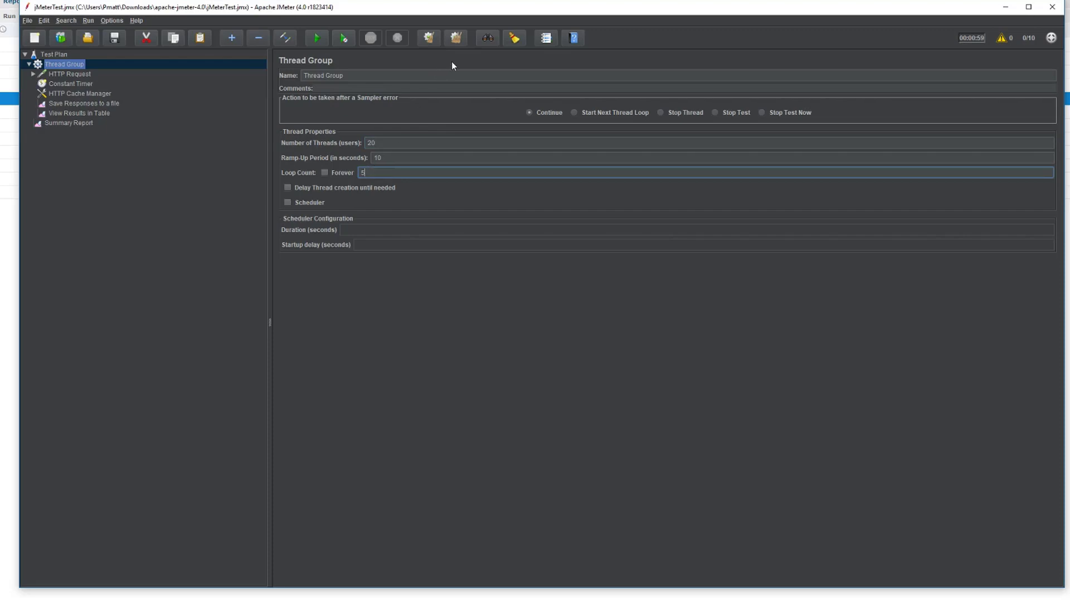
pyautogui.write('10')
# Step: Run the load test again with View Results in Table shown, overwriting the existing jMeterTest.jmx results file
pyautogui.click(94, 114)
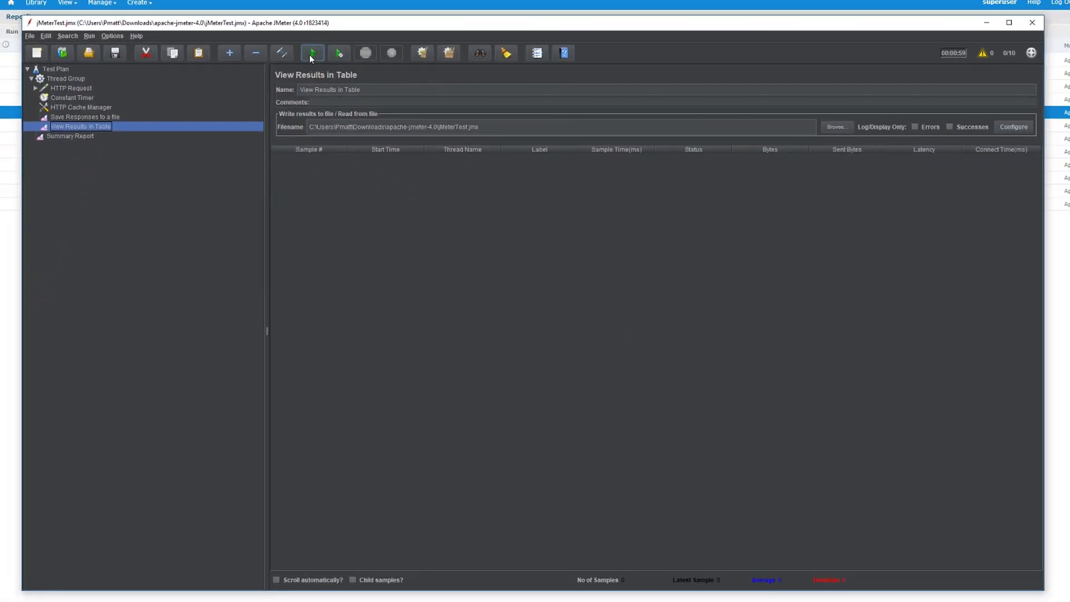
pyautogui.click(309, 55)
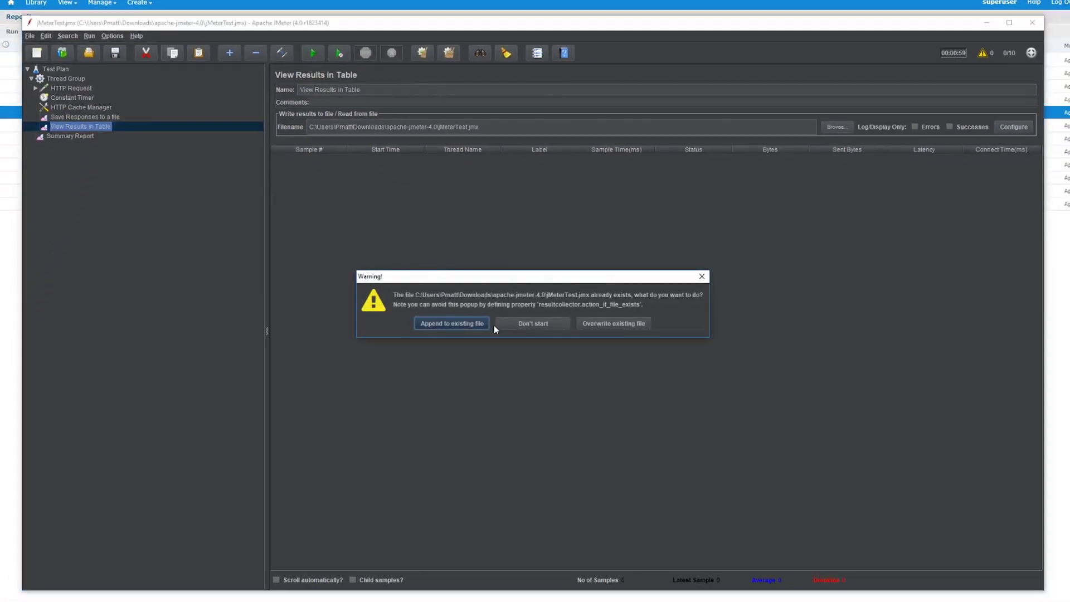
pyautogui.moveTo(584, 284); pyautogui.dragTo(552, 219)
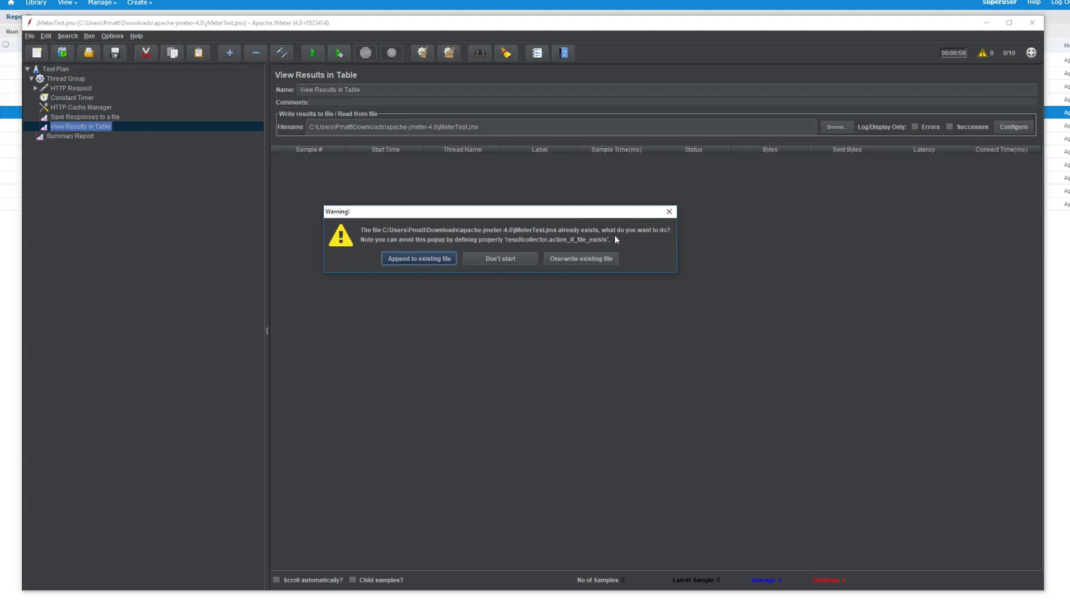
pyautogui.click(563, 258)
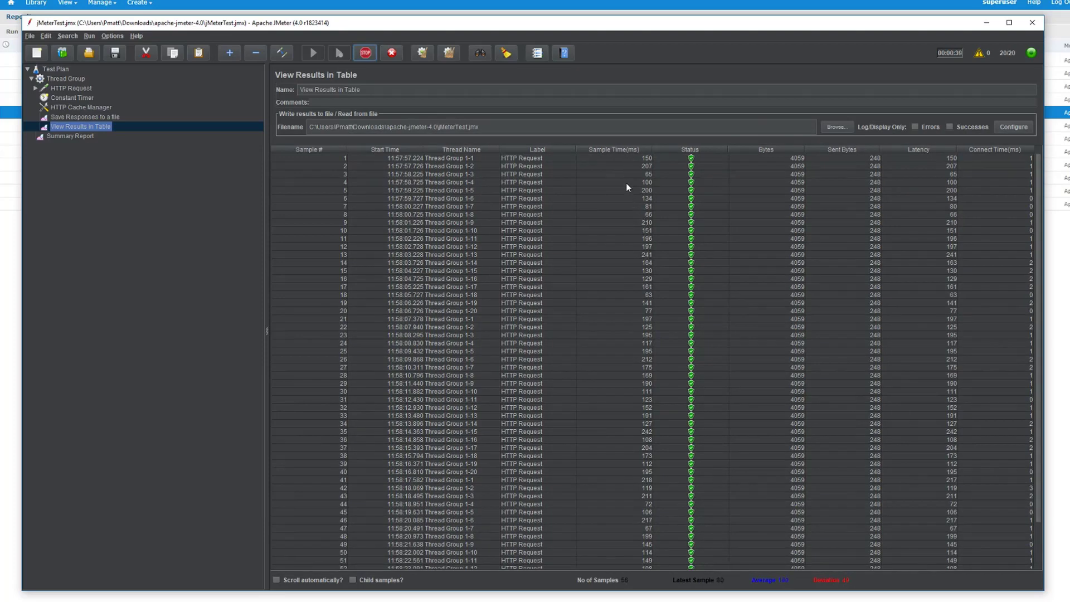
# Step: Examine the incoming samples in View Results in Table, including their thread names, sample times and statuses
pyautogui.scroll(-4, 624, 257)
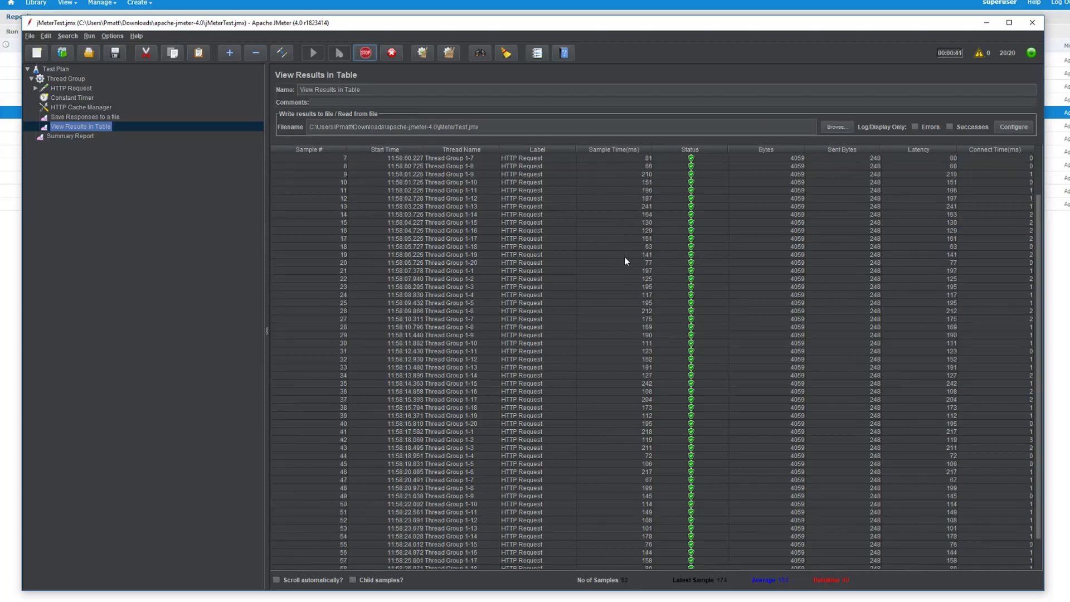
pyautogui.scroll(-2, 624, 258)
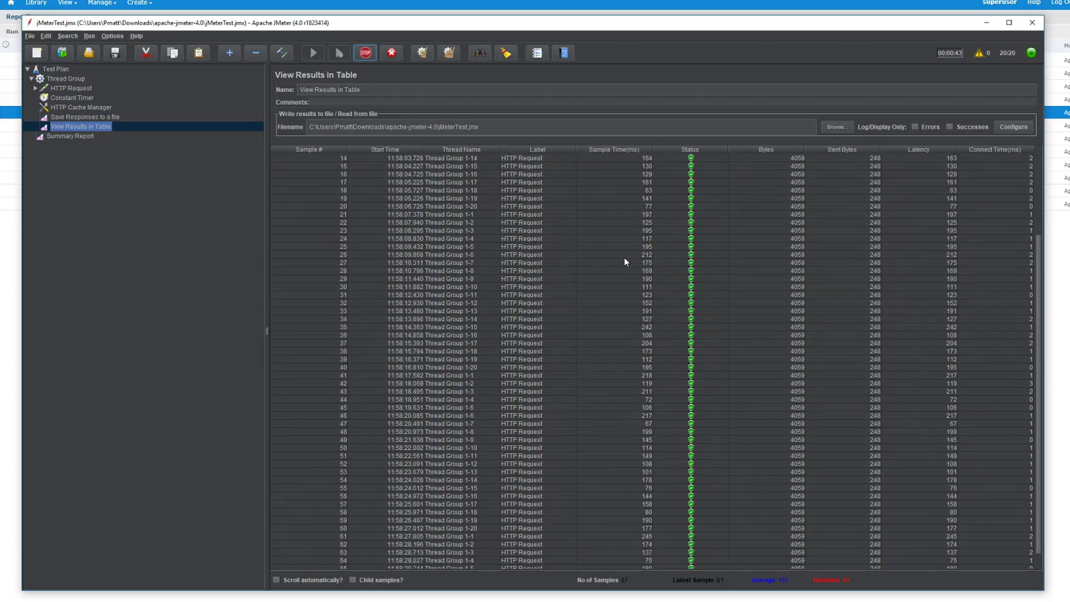
pyautogui.scroll(-1, 625, 259)
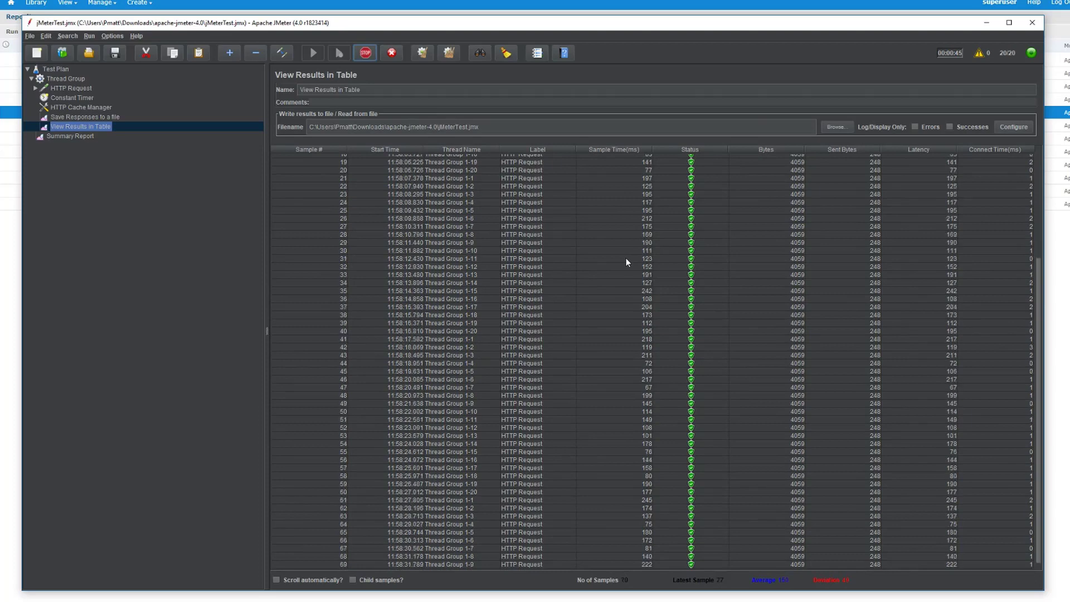
pyautogui.scroll(-1, 624, 257)
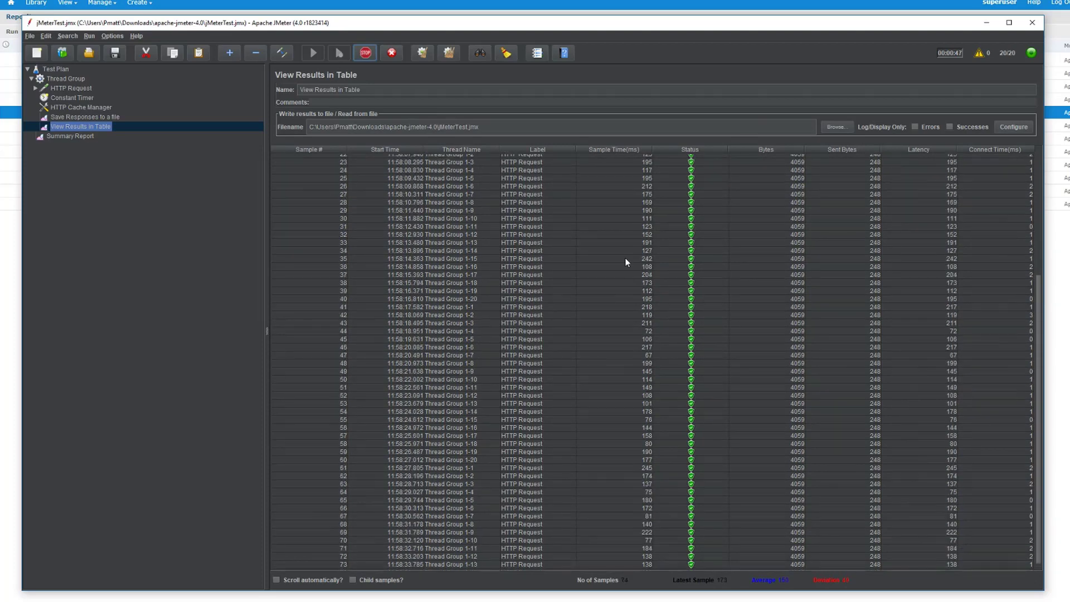
pyautogui.scroll(-2, 624, 257)
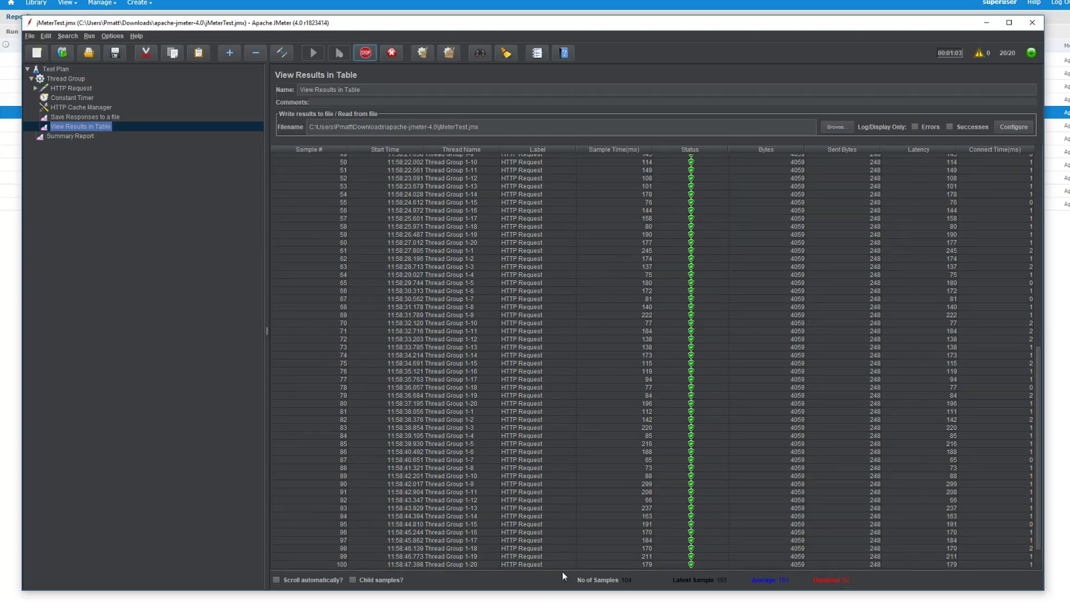
pyautogui.moveTo(391, 556); pyautogui.dragTo(452, 414)
pyautogui.scroll(15, 452, 413)
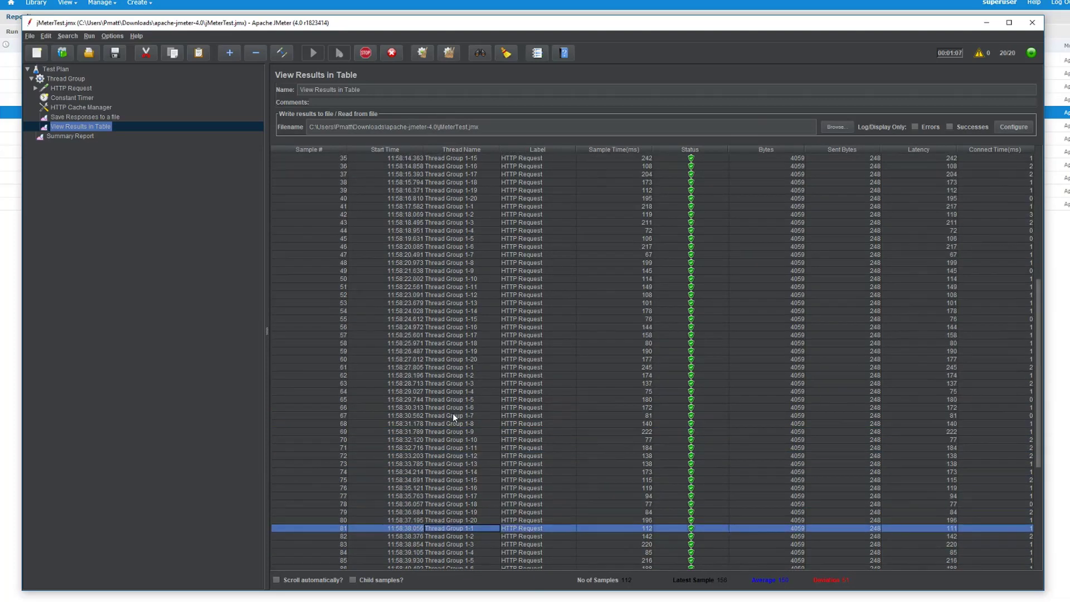
pyautogui.scroll(1, 452, 413)
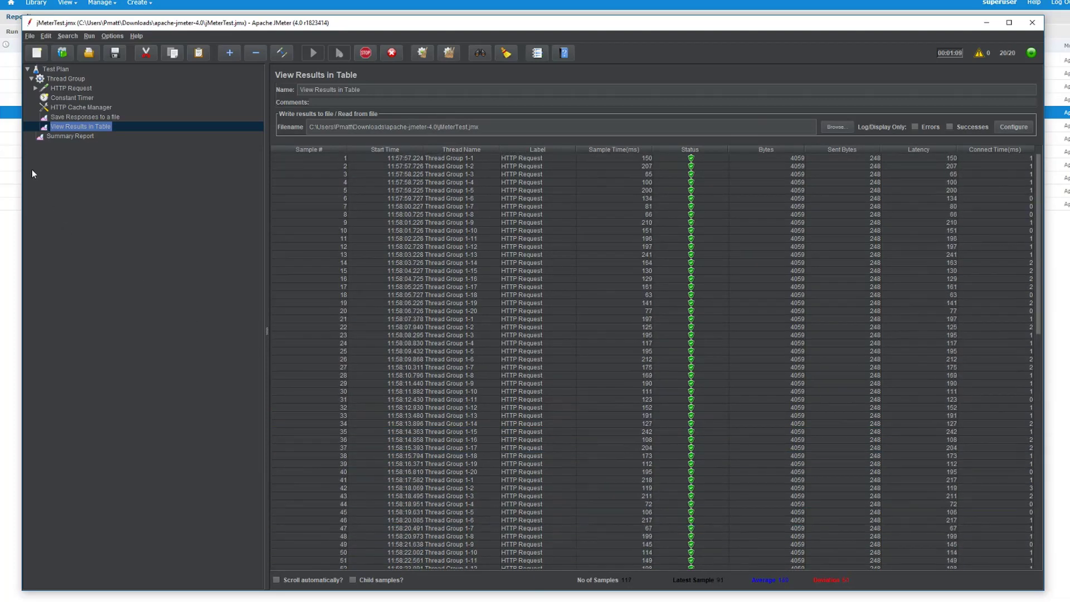
# Step: Check the running test's Summary Report and Thread Group settings, and follow the results table to its latest samples
pyautogui.click(89, 136)
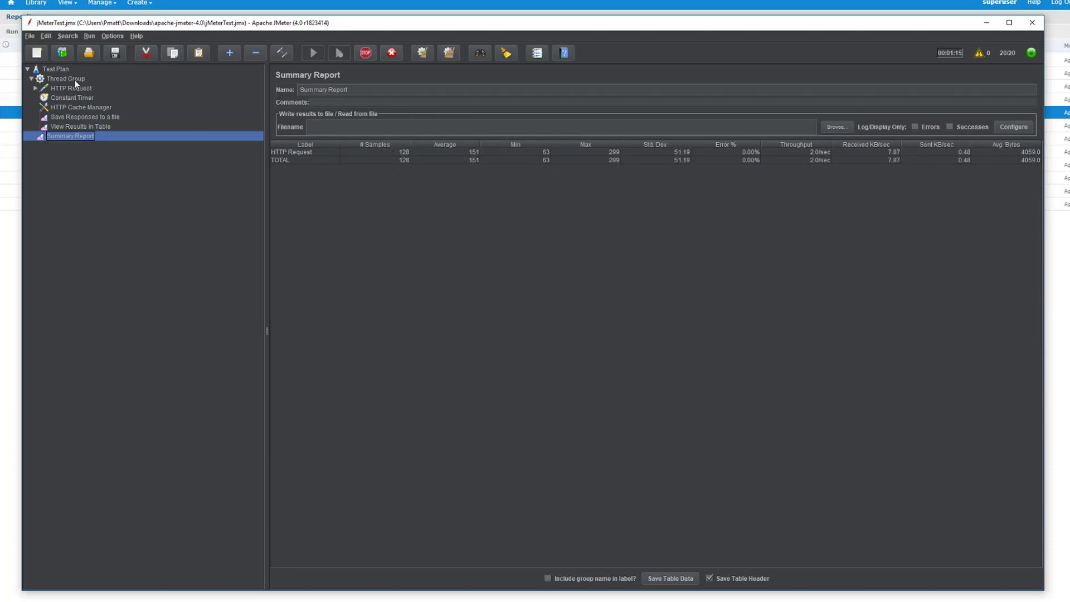
pyautogui.click(75, 79)
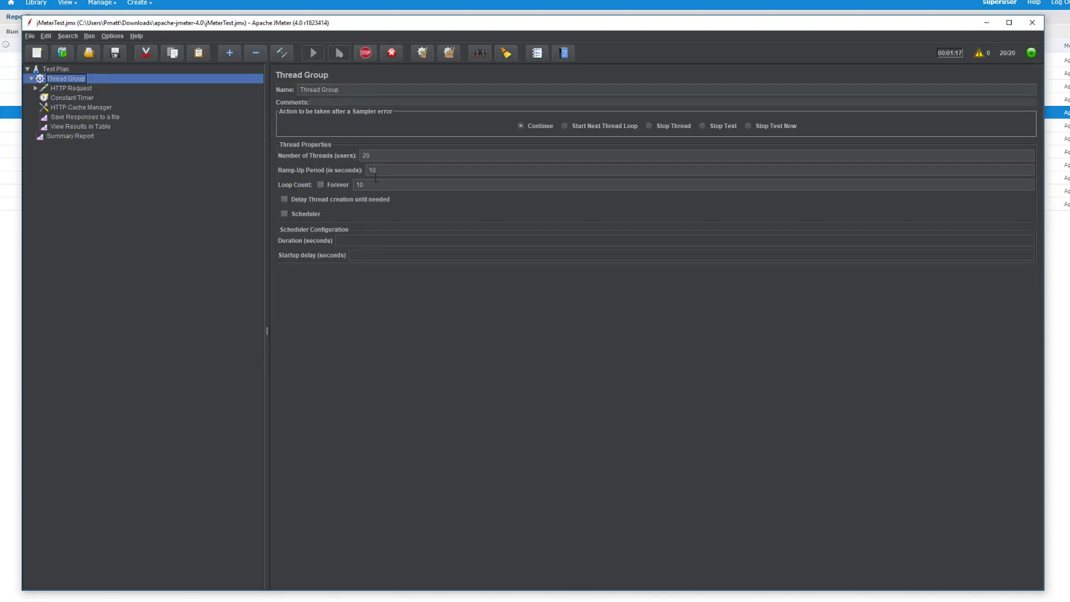
pyautogui.click(81, 127)
pyautogui.scroll(-12, 546, 305)
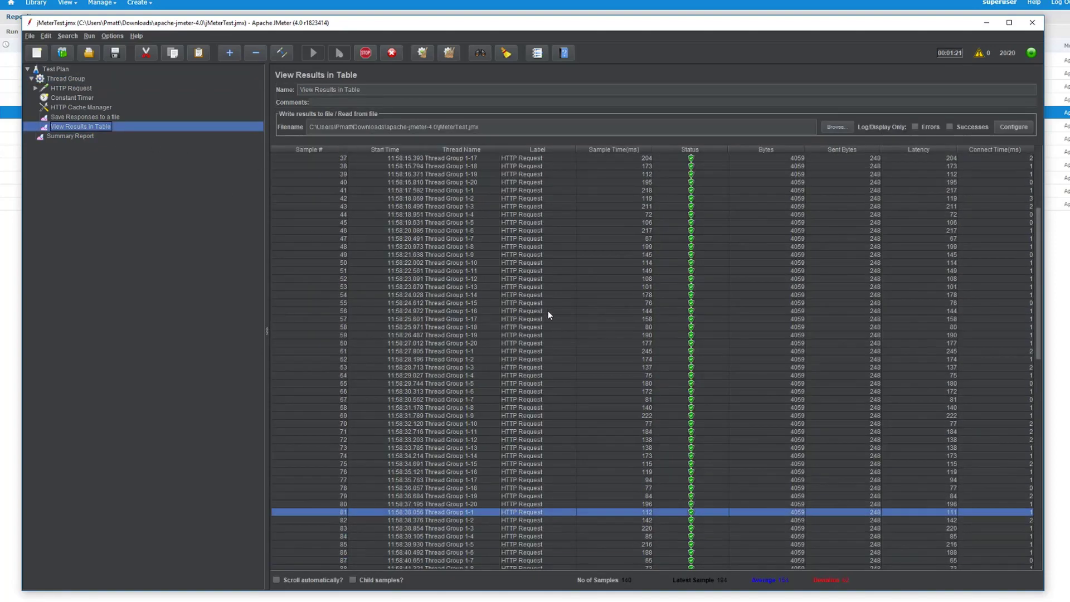
pyautogui.scroll(-15, 557, 309)
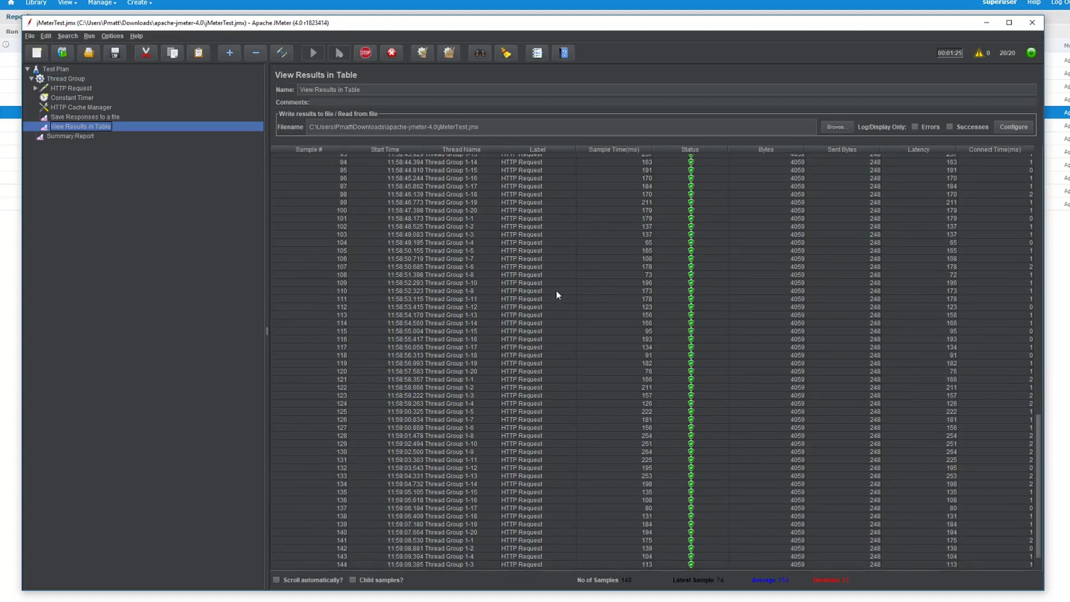
pyautogui.scroll(-2, 556, 290)
pyautogui.scroll(-1, 557, 291)
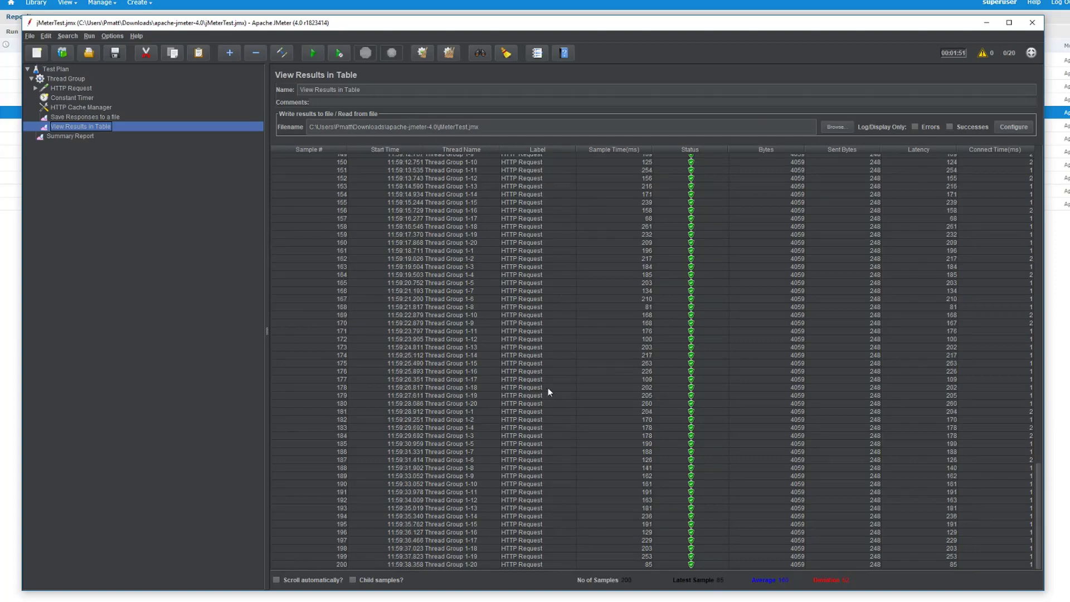
# Step: Review the finished run's Summary Report statistics against the individual samples in View Results in Table
pyautogui.click(76, 137)
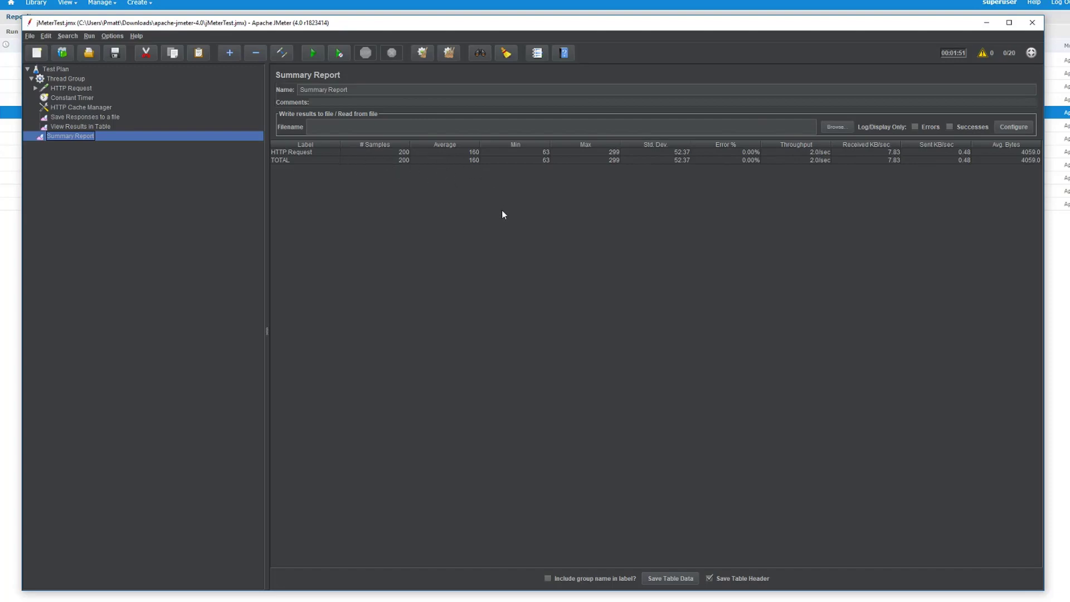
pyautogui.click(109, 126)
pyautogui.scroll(10, 629, 380)
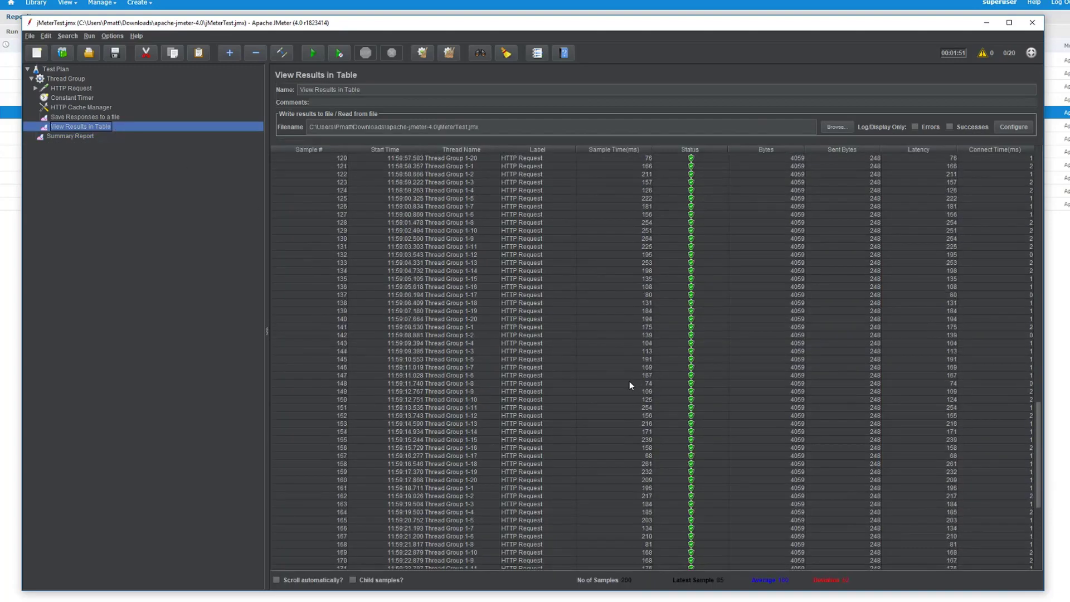
pyautogui.scroll(20, 630, 381)
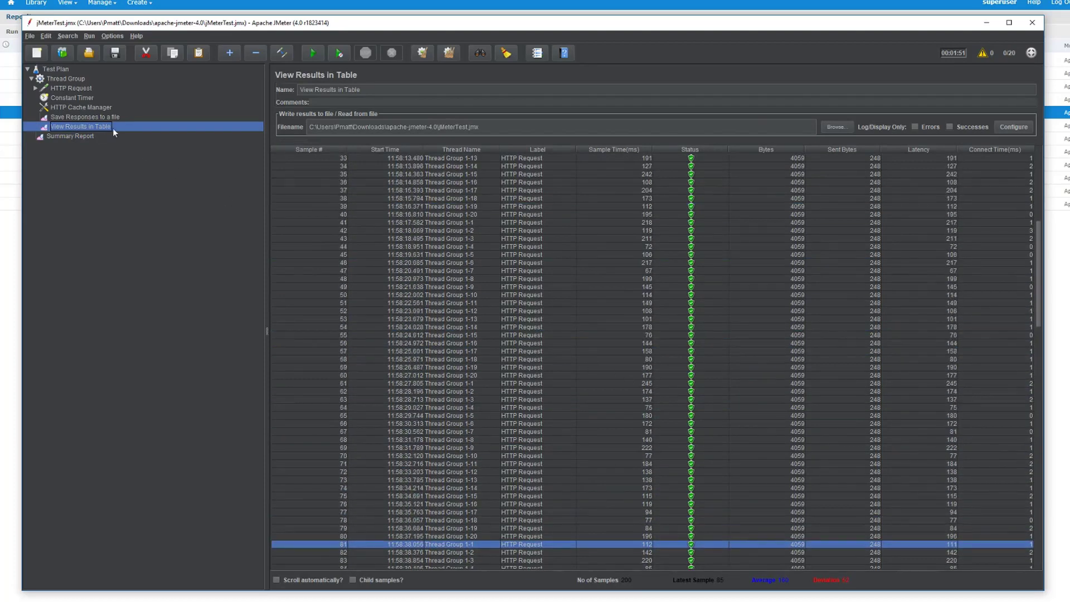
# Step: Review the Thread Group and HTTP Request path, and compare that path with the Employees report's properties in the JasperReports Server repository
pyautogui.click(78, 88)
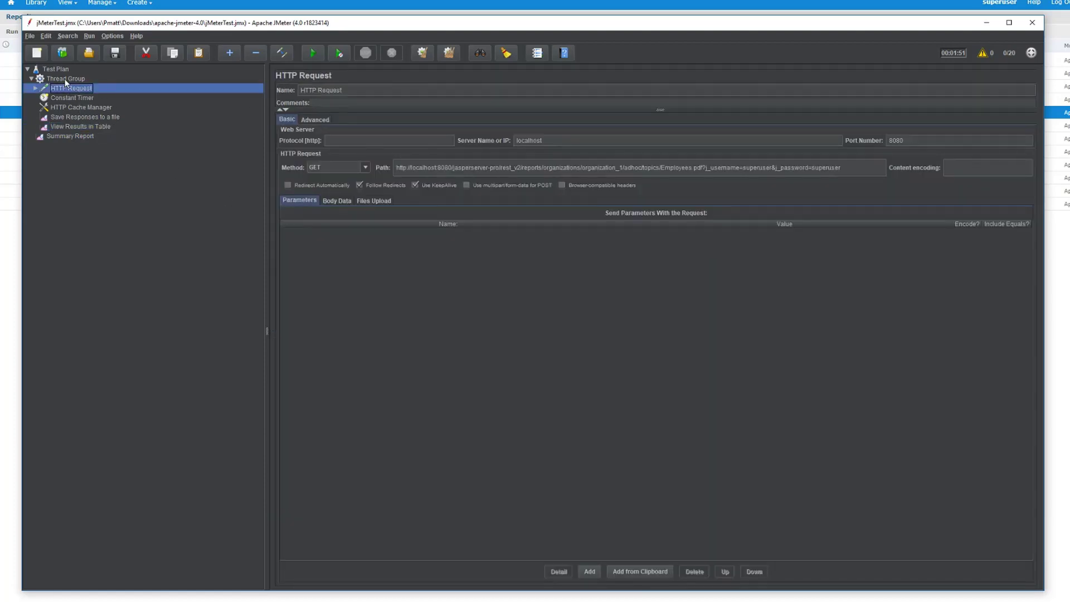
pyautogui.click(66, 80)
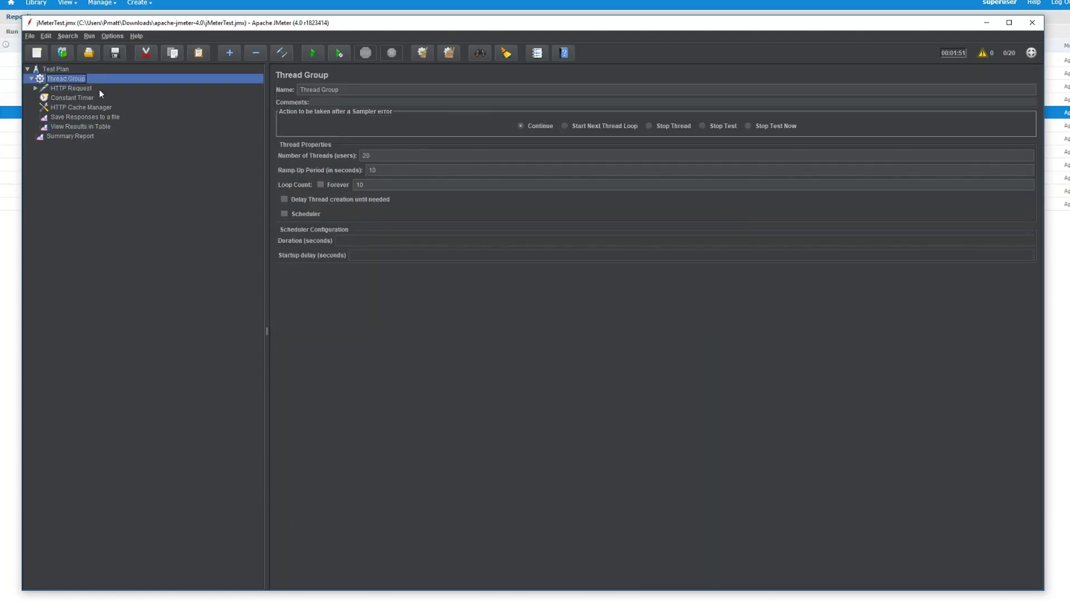
pyautogui.click(78, 88)
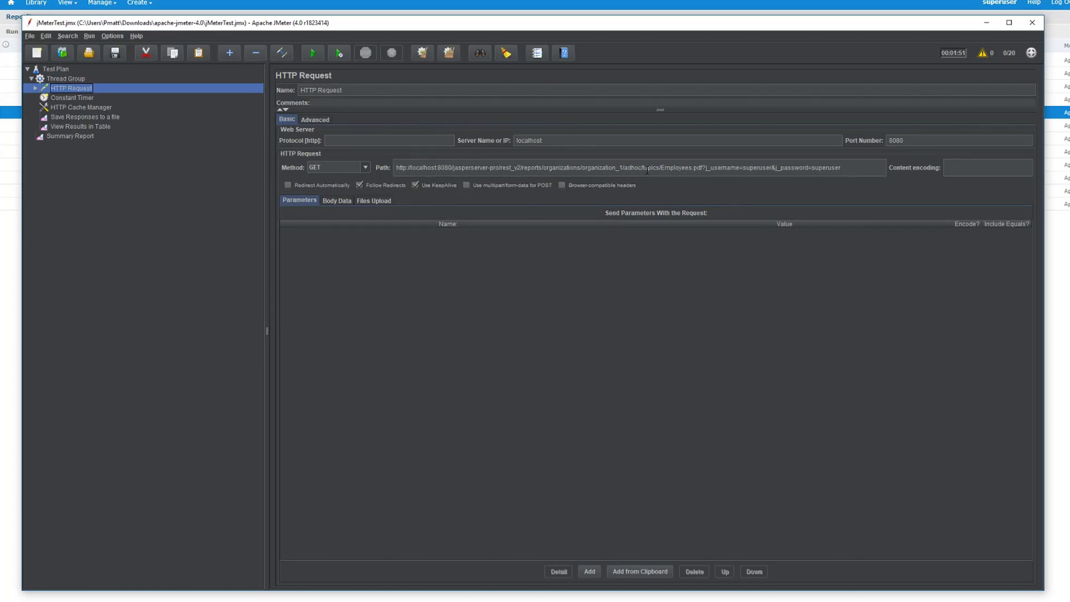
pyautogui.click(987, 23)
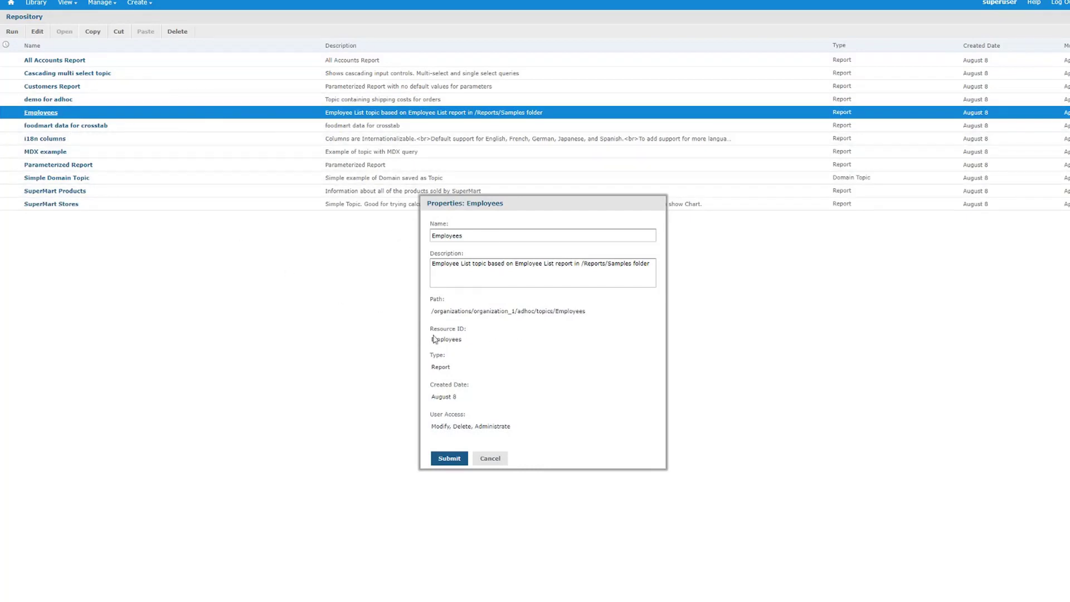
pyautogui.moveTo(407, 312); pyautogui.dragTo(611, 314)
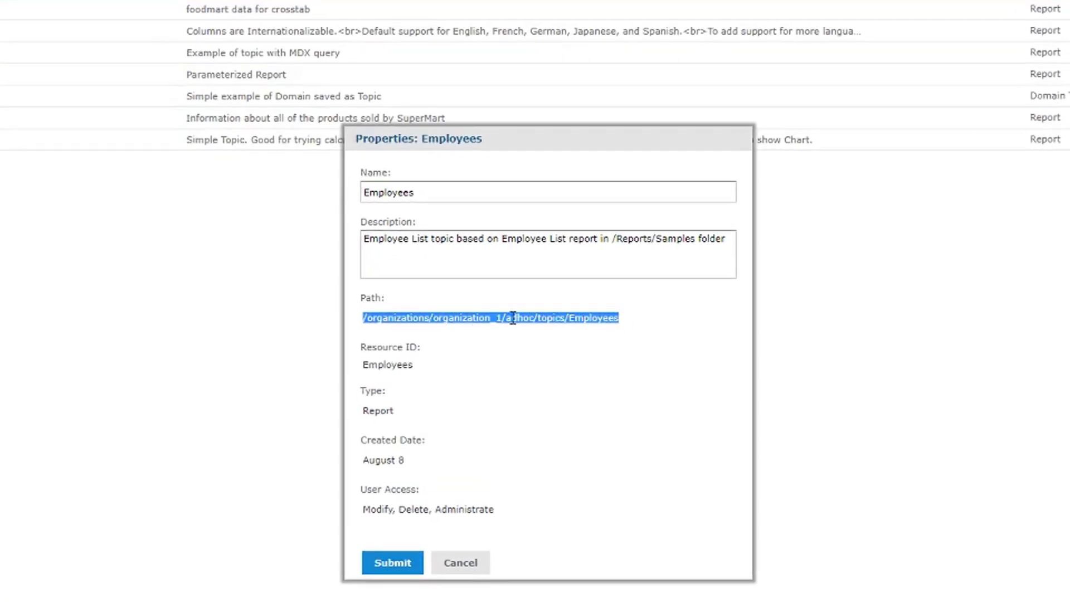